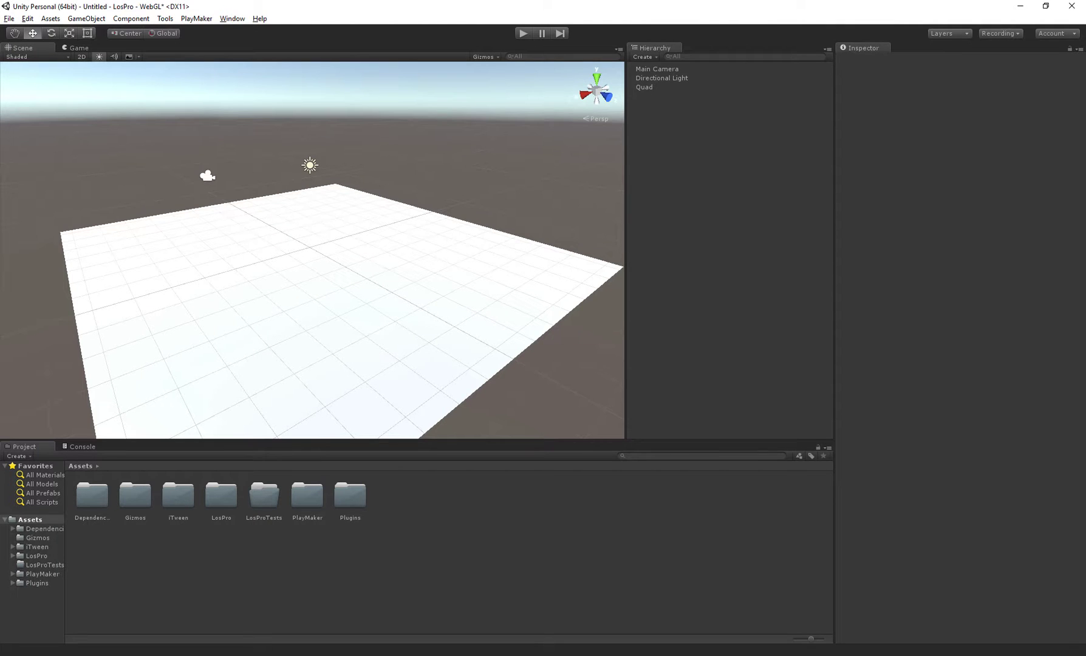
# Add a 3D cube and place it on the floor plane at about X 1.22, Y 0.5, Z -2.88.
pyautogui.press('a')
pyautogui.moveTo(312, 250); pyautogui.dragTo(333, 281, button='right')
pyautogui.press('w')
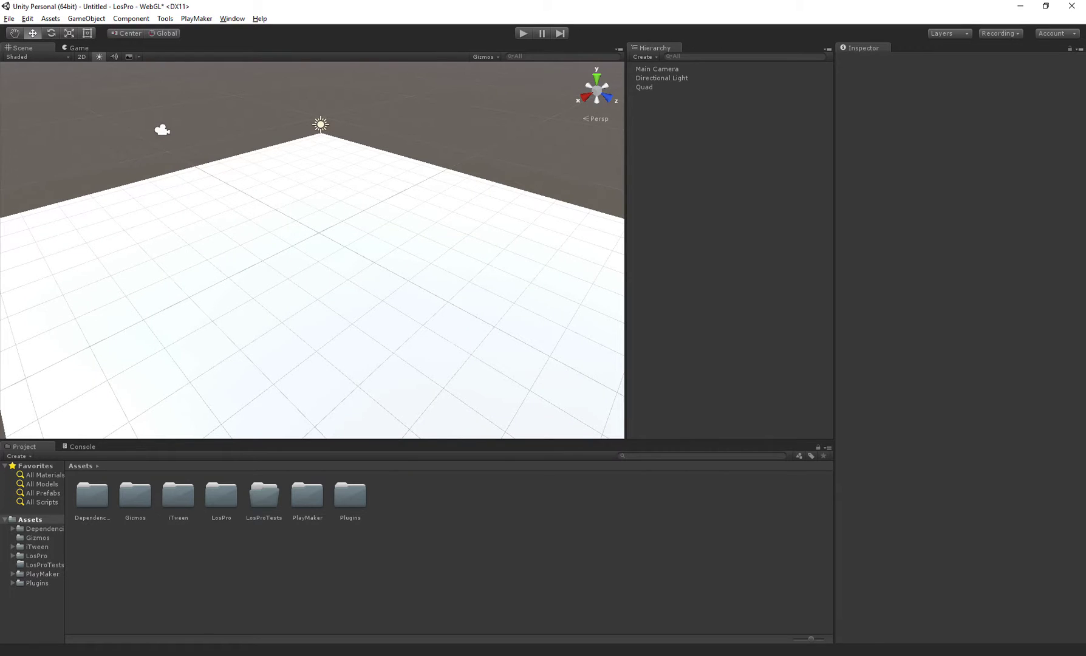
pyautogui.click(86, 19)
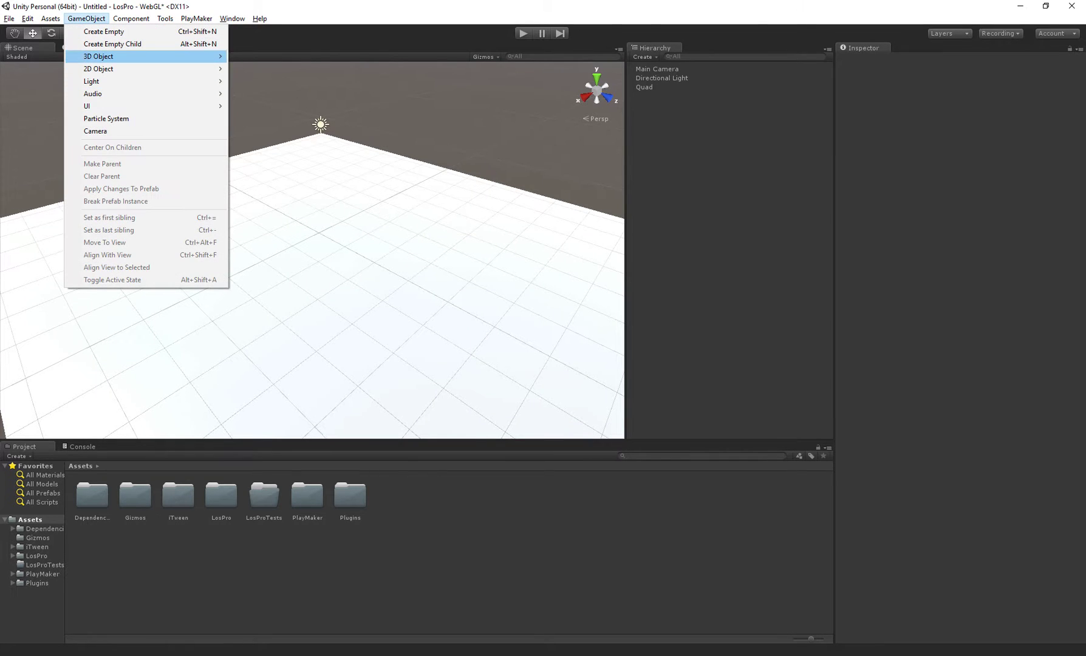
pyautogui.moveTo(98, 55)
pyautogui.click(258, 56)
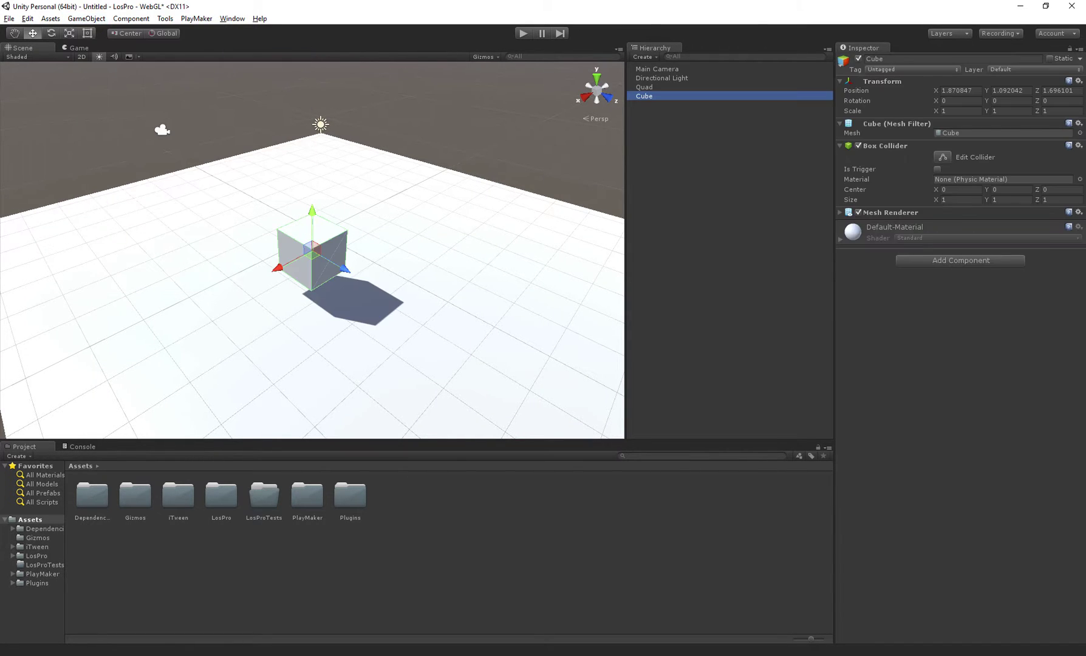
pyautogui.keyDown('ctrl'); pyautogui.keyDown('shift'); pyautogui.moveTo(312, 250); pyautogui.dragTo(224, 207); pyautogui.keyUp('shift'); pyautogui.keyUp('ctrl')
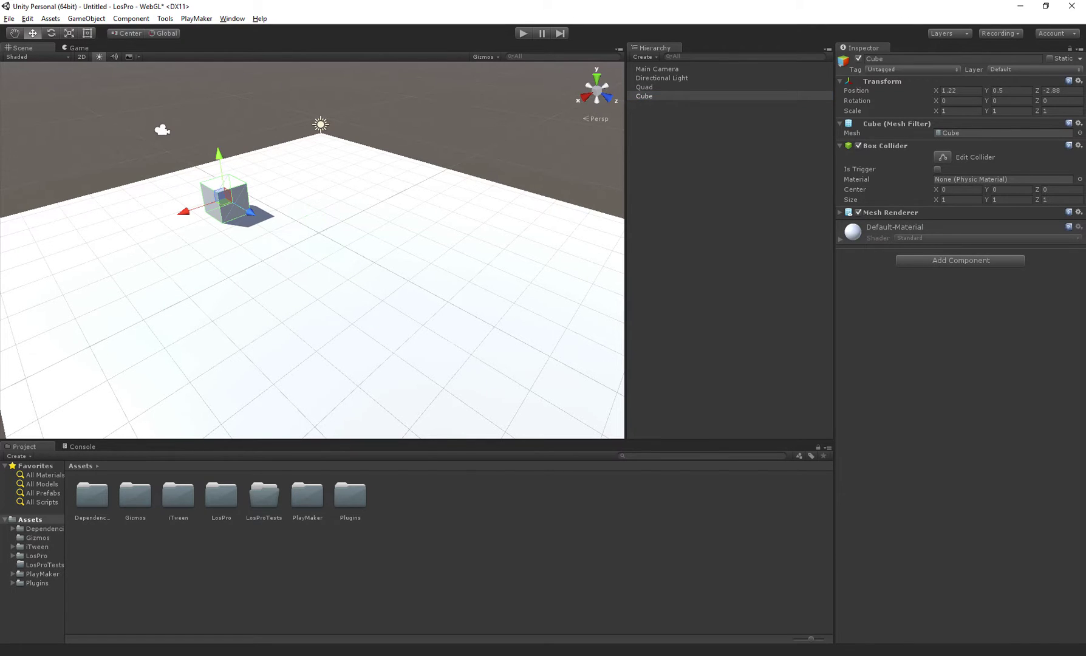
# Add the LosPro Sight component Observer 3D to the cube.
pyautogui.click(960, 260)
pyautogui.press('Down')
pyautogui.press('Down')
pyautogui.press('Down')
pyautogui.press('Down')
pyautogui.press('Down')
pyautogui.press('Down')
pyautogui.press('Down')
pyautogui.press('Down')
pyautogui.press('Down')
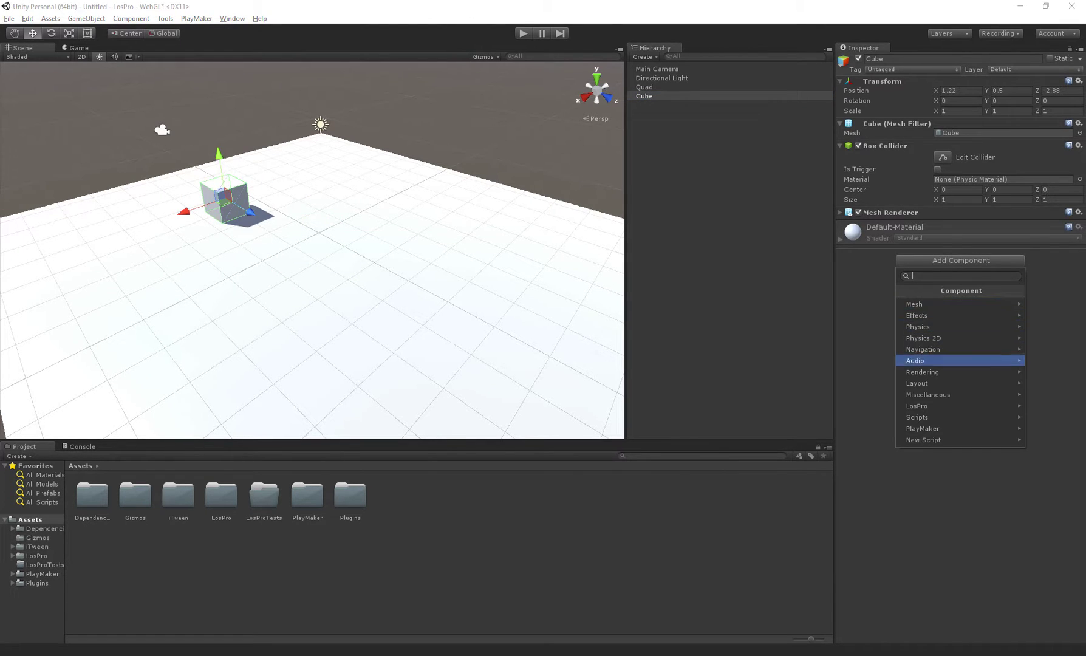
pyautogui.press('Right')
pyautogui.press('Down')
pyautogui.press('Down')
pyautogui.press('Down')
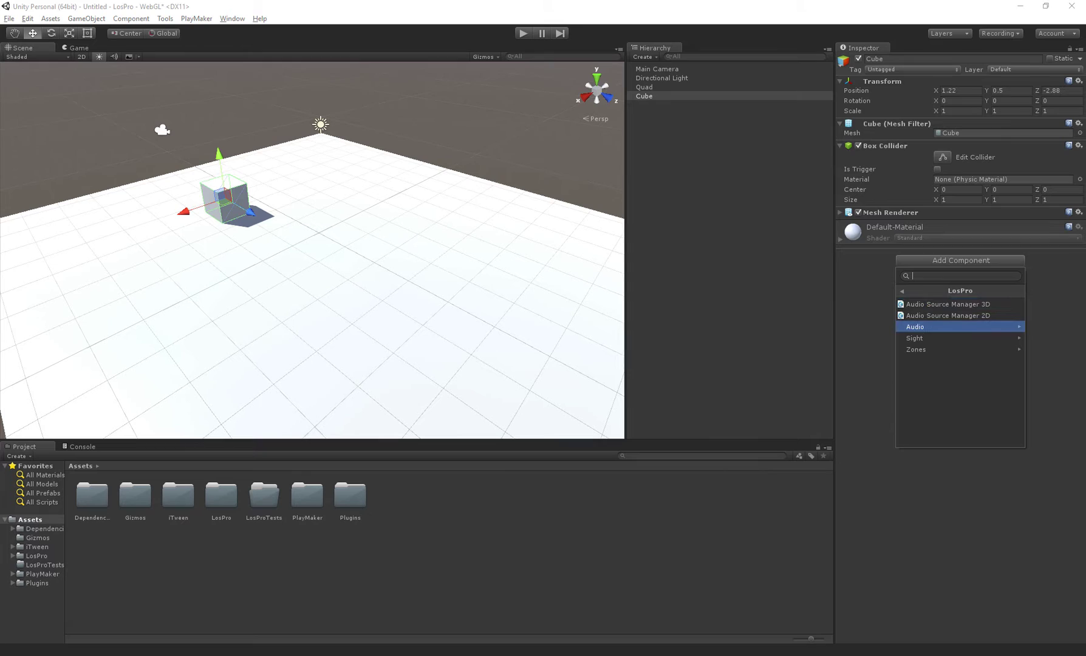
pyautogui.press('Right')
pyautogui.press('Up')
pyautogui.press('Up')
pyautogui.press('Up')
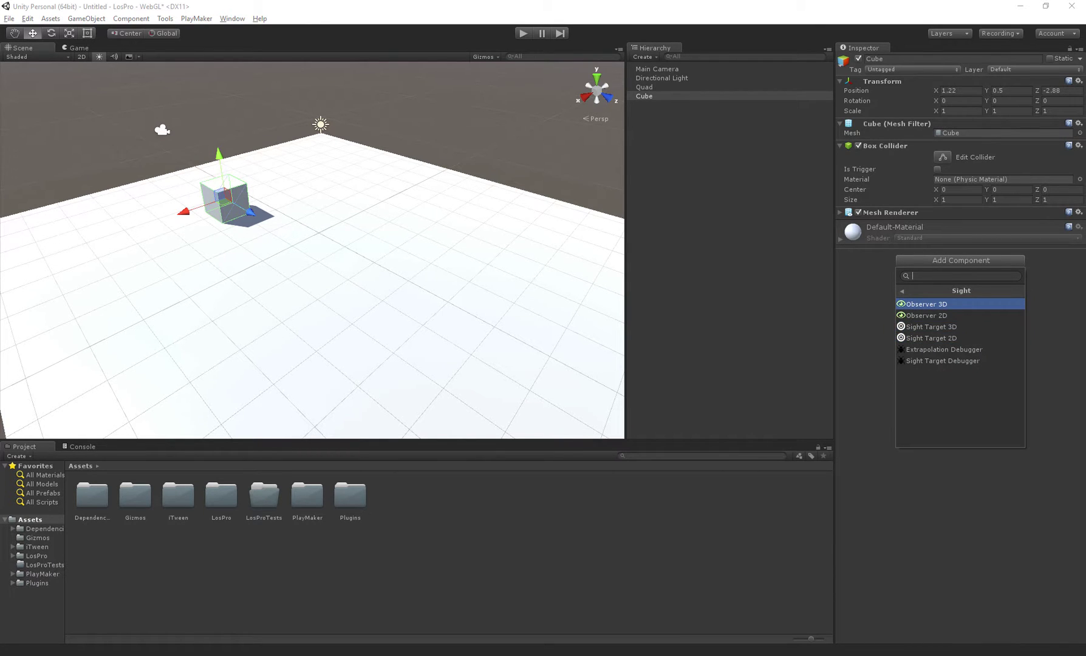
pyautogui.press('Return')
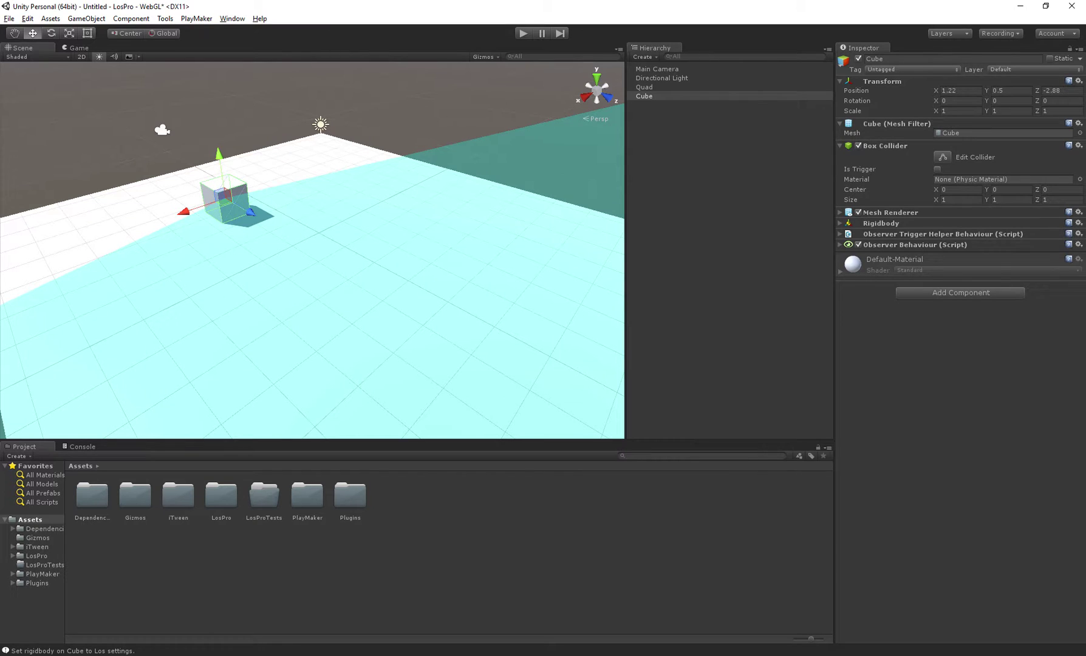
pyautogui.moveTo(312, 249)
pyautogui.mouseDown(button='right')
pyautogui.moveTo(270, 237)
pyautogui.moveTo(302, 245)
pyautogui.mouseUp(button='right')
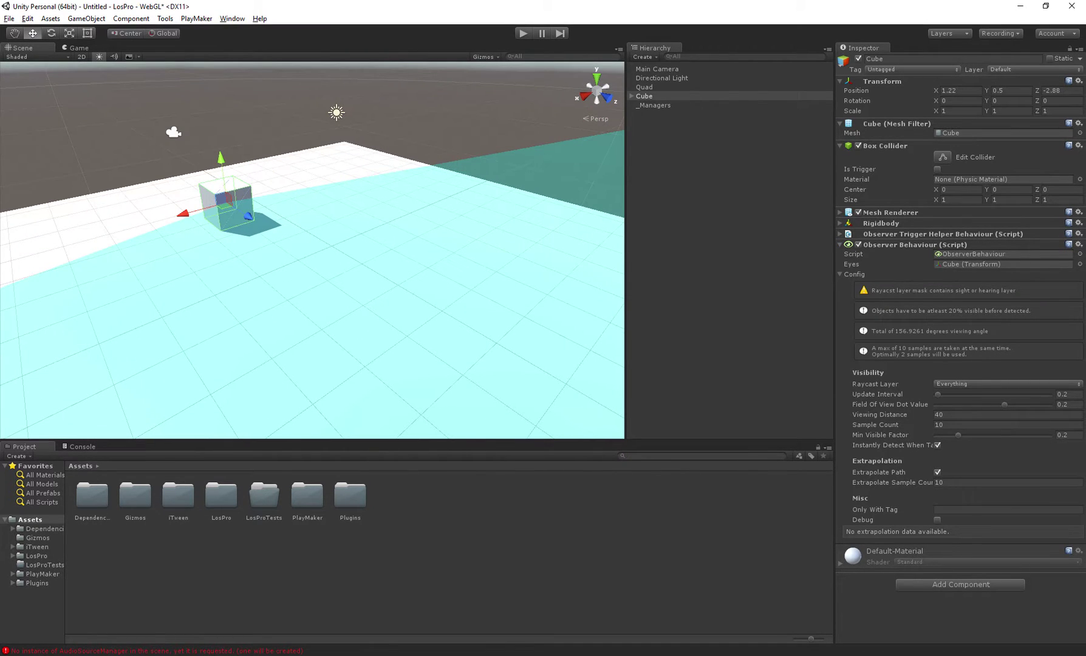
# Add a 3D sphere and place it on the floor in front of the cube at about X 0.864, Y 0.5, Z 4.325.
pyautogui.click(729, 243)
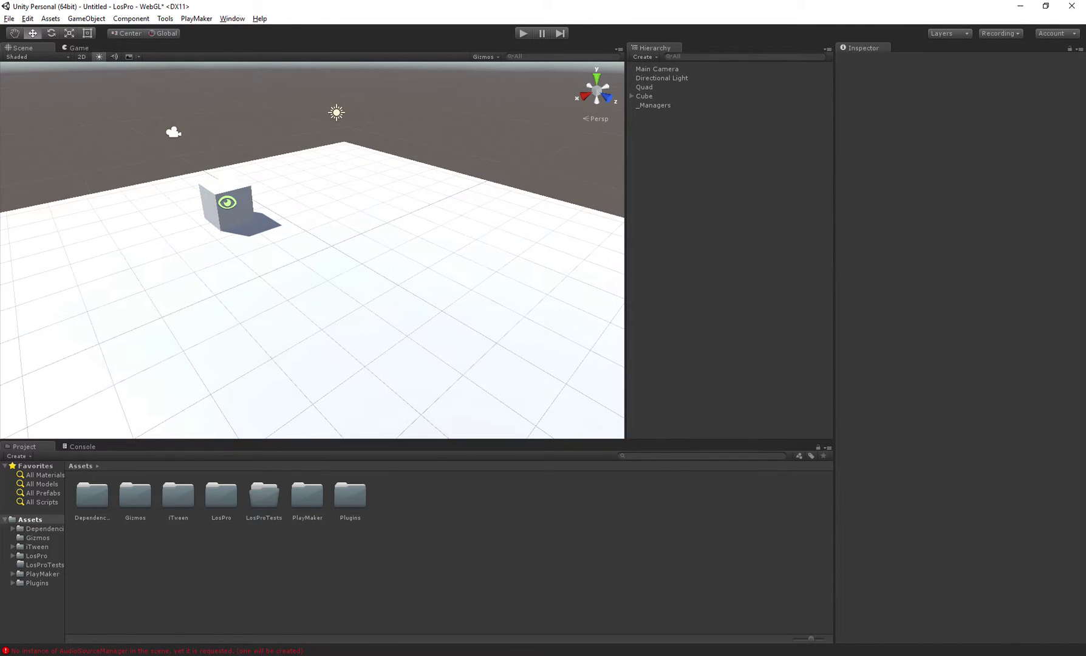
pyautogui.click(86, 18)
pyautogui.moveTo(98, 57)
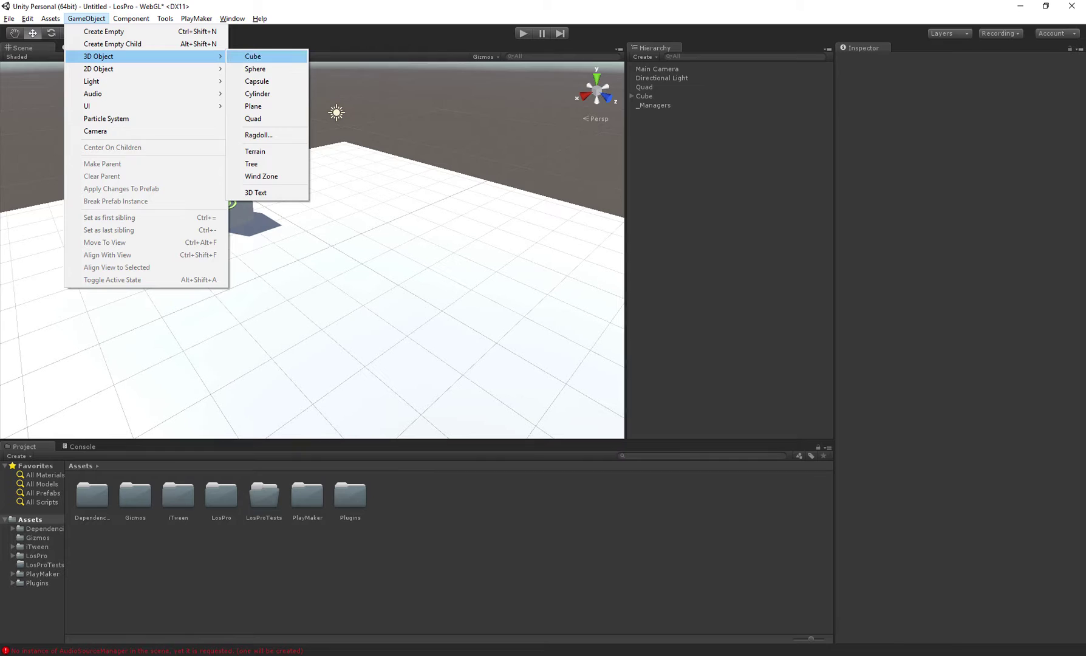
pyautogui.click(255, 69)
pyautogui.moveTo(312, 248); pyautogui.dragTo(498, 363)
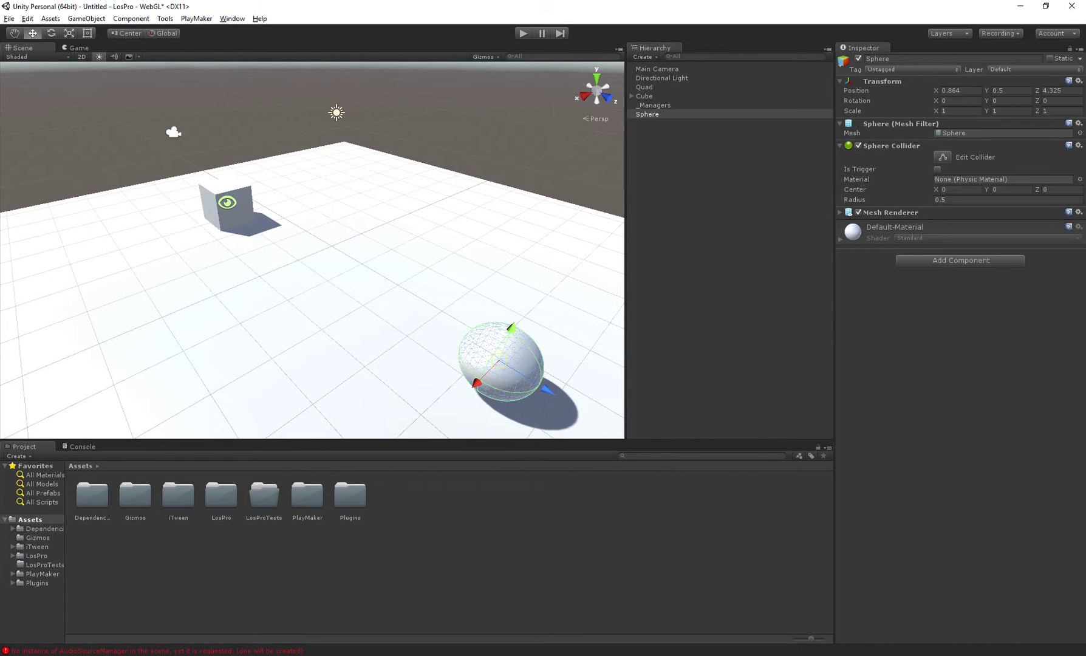
pyautogui.moveTo(503, 360); pyautogui.dragTo(431, 298, button='middle')
# Add the LosPro Sight component Sight Target 3D to the sphere.
pyautogui.click(960, 260)
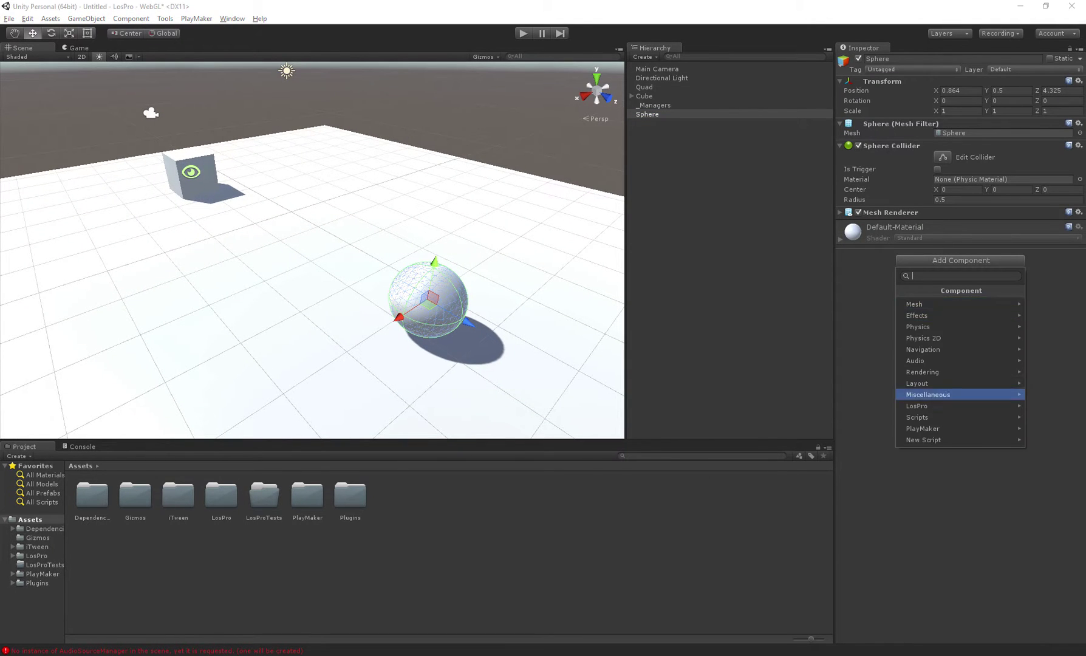
pyautogui.click(948, 406)
pyautogui.click(948, 338)
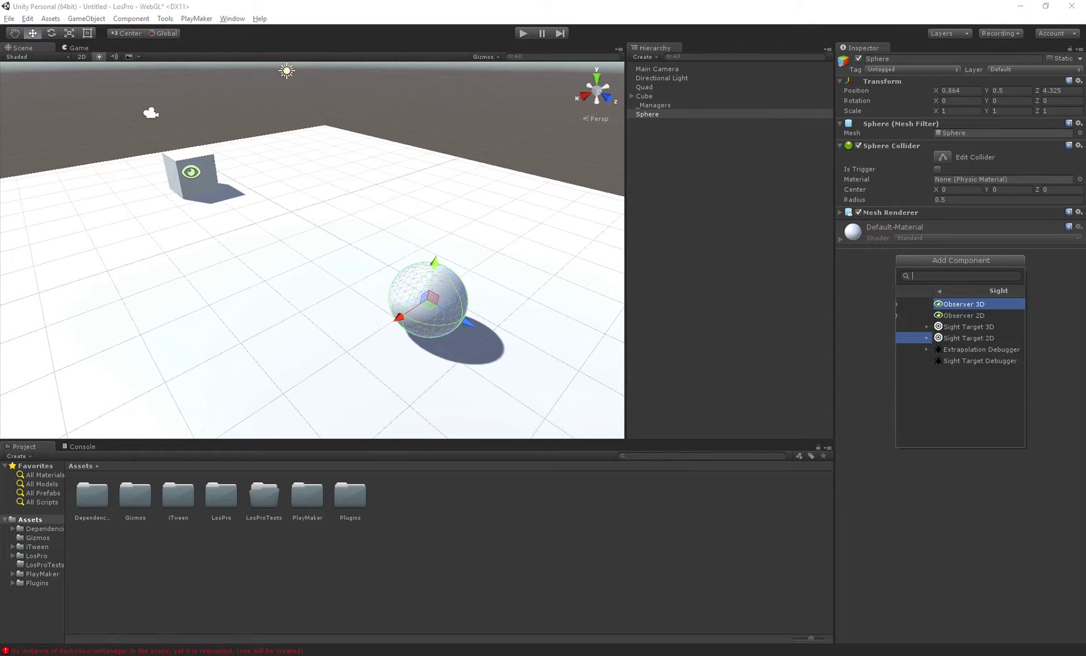
pyautogui.press('Down')
pyautogui.press('Down')
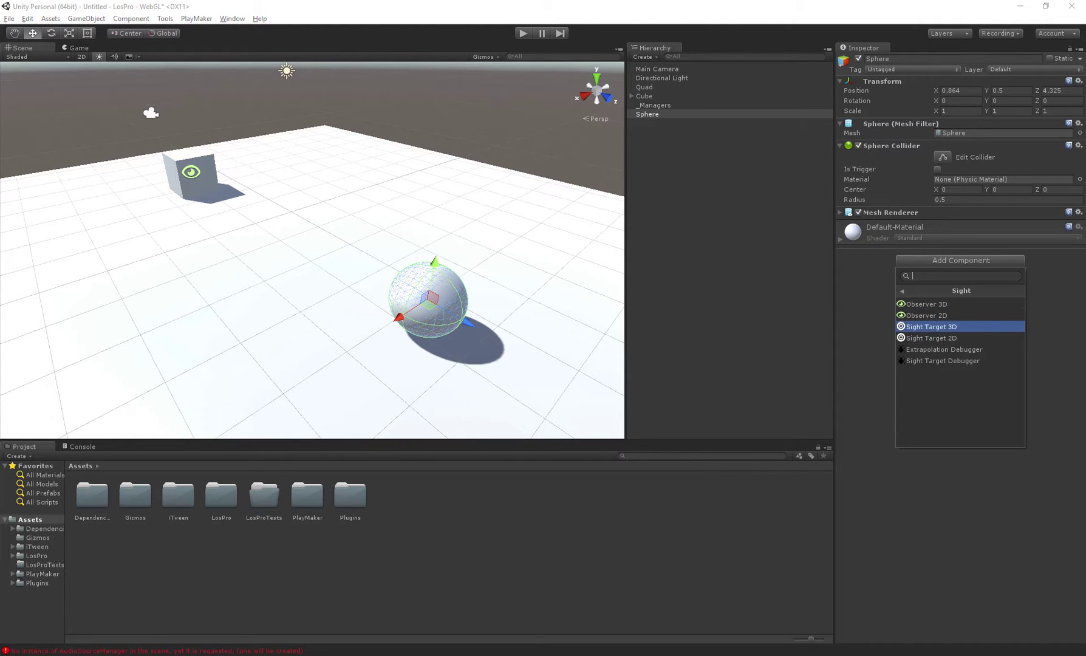
pyautogui.press('Return')
pyautogui.keyDown('alt'); pyautogui.moveTo(316, 255); pyautogui.dragTo(379, 221); pyautogui.keyUp('alt')
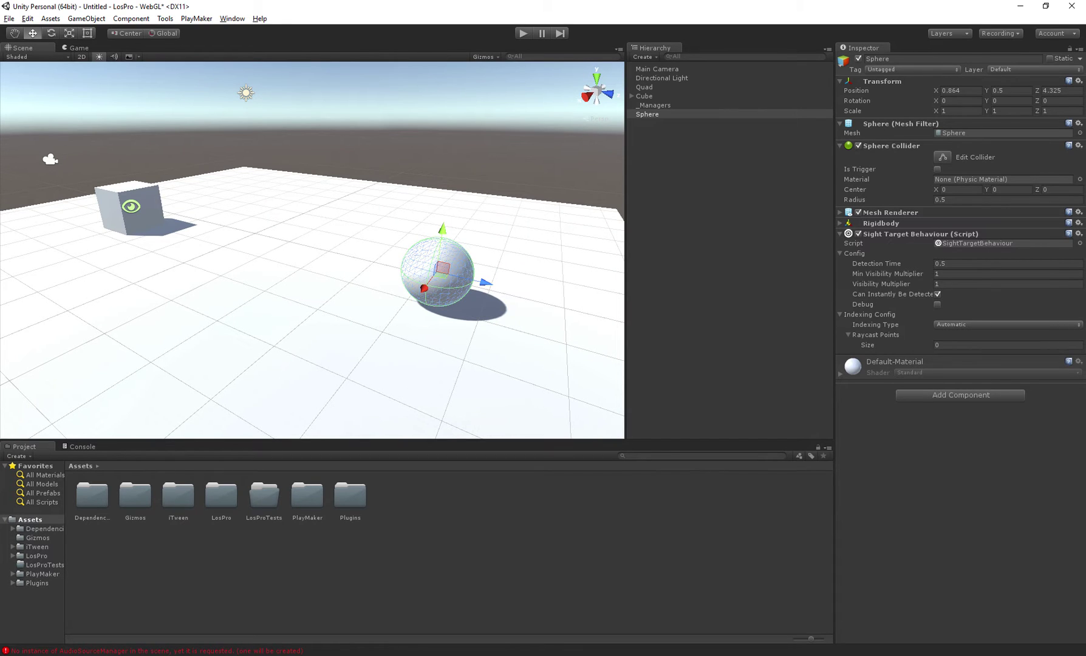
# Examine the Raycast Layer options of the cube's Observer Behaviour, including the LosPro layer group.
pyautogui.click(131, 208)
pyautogui.moveTo(132, 208); pyautogui.dragTo(172, 234, button='middle')
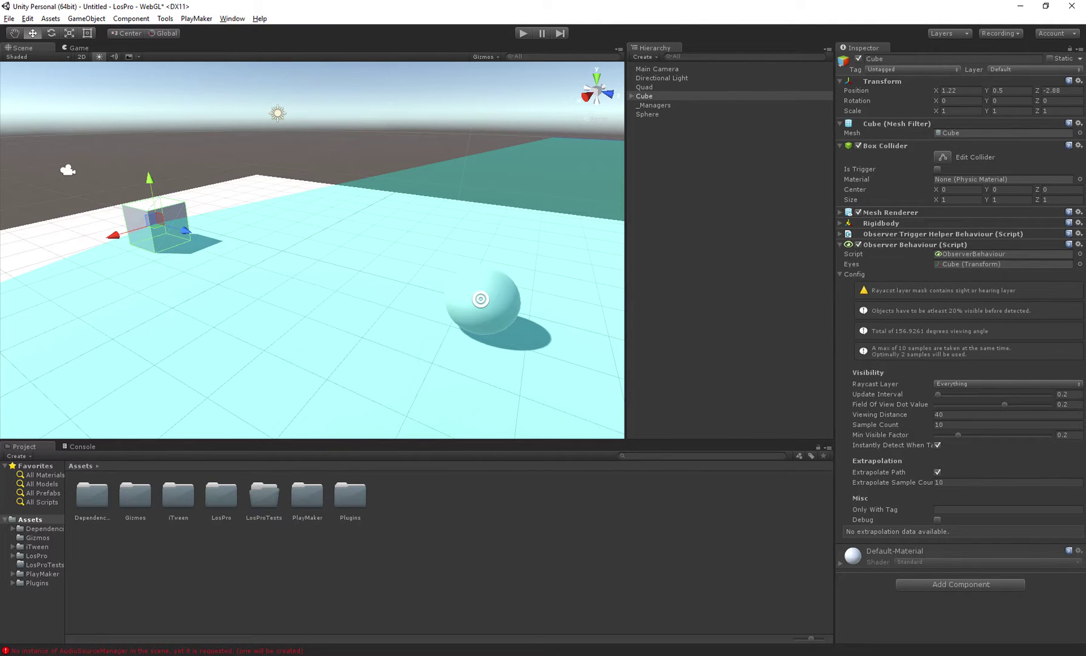
pyautogui.click(874, 384)
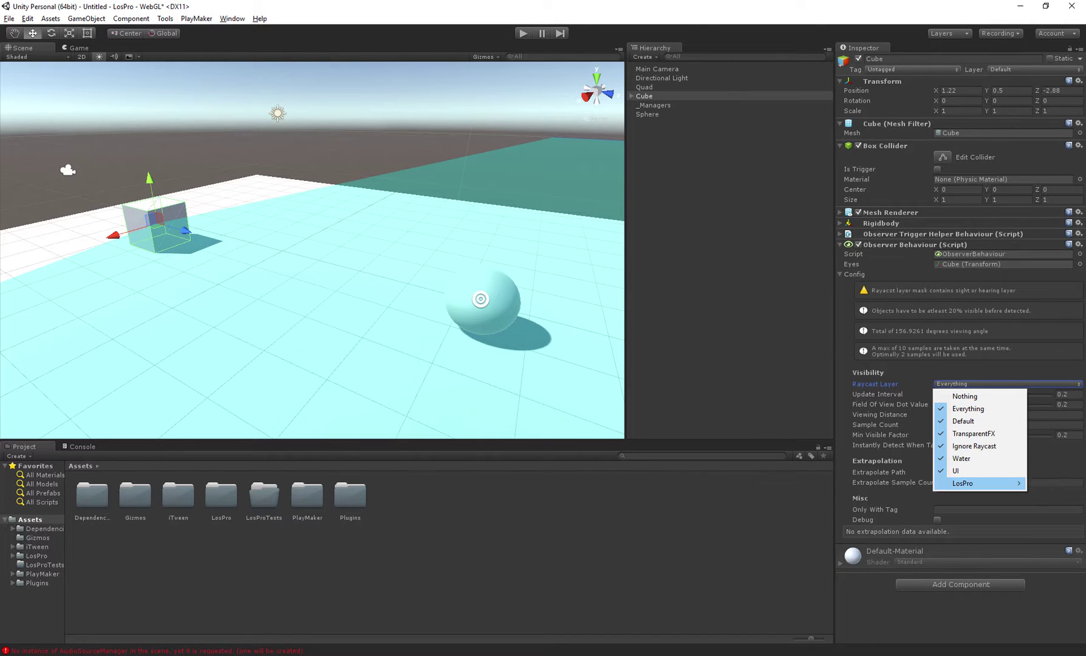
pyautogui.moveTo(972, 483)
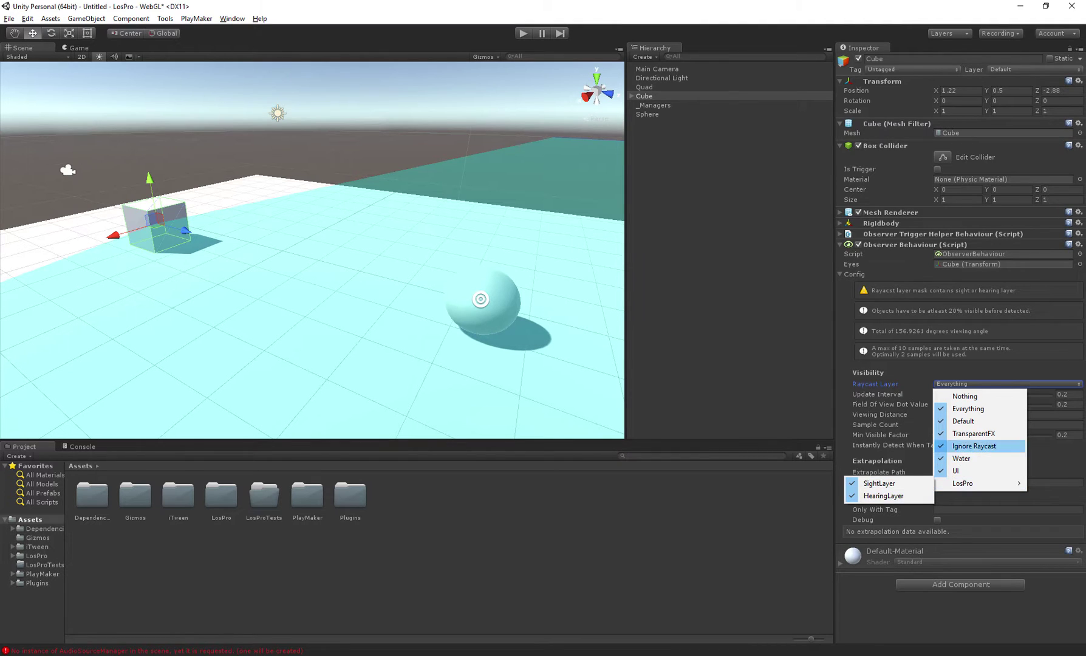
pyautogui.press('Escape')
# Open the project's layer settings and examine the user layers, in particular User Layer 10 and User Layer 11.
pyautogui.click(1032, 69)
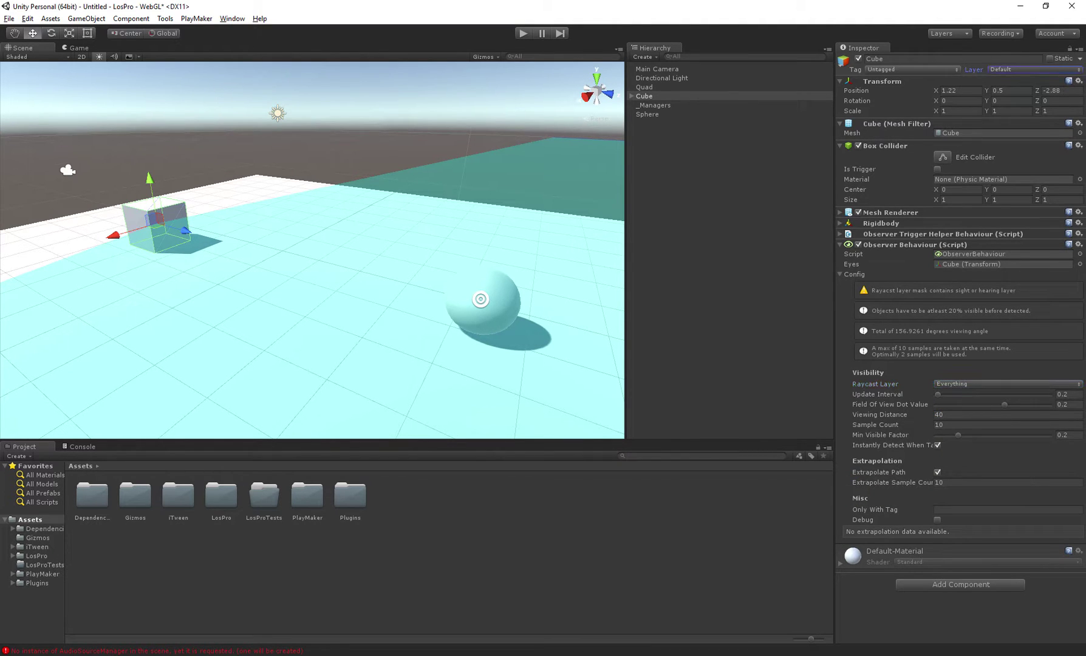
pyautogui.click(1023, 160)
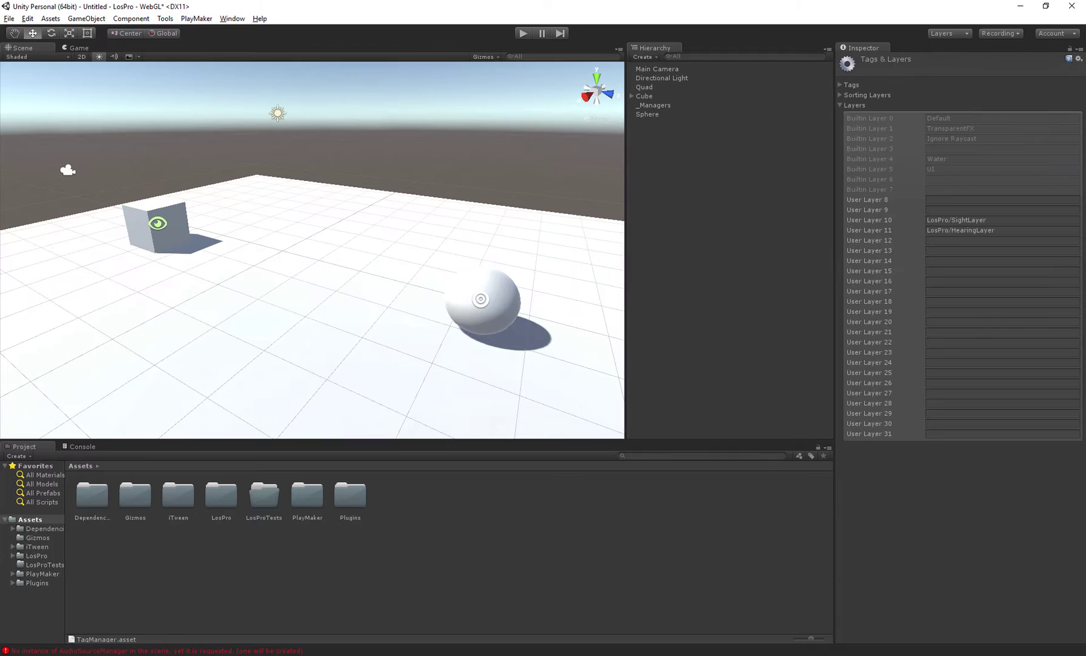
pyautogui.click(869, 219)
pyautogui.click(869, 230)
pyautogui.click(869, 220)
pyautogui.click(971, 220)
pyautogui.click(972, 230)
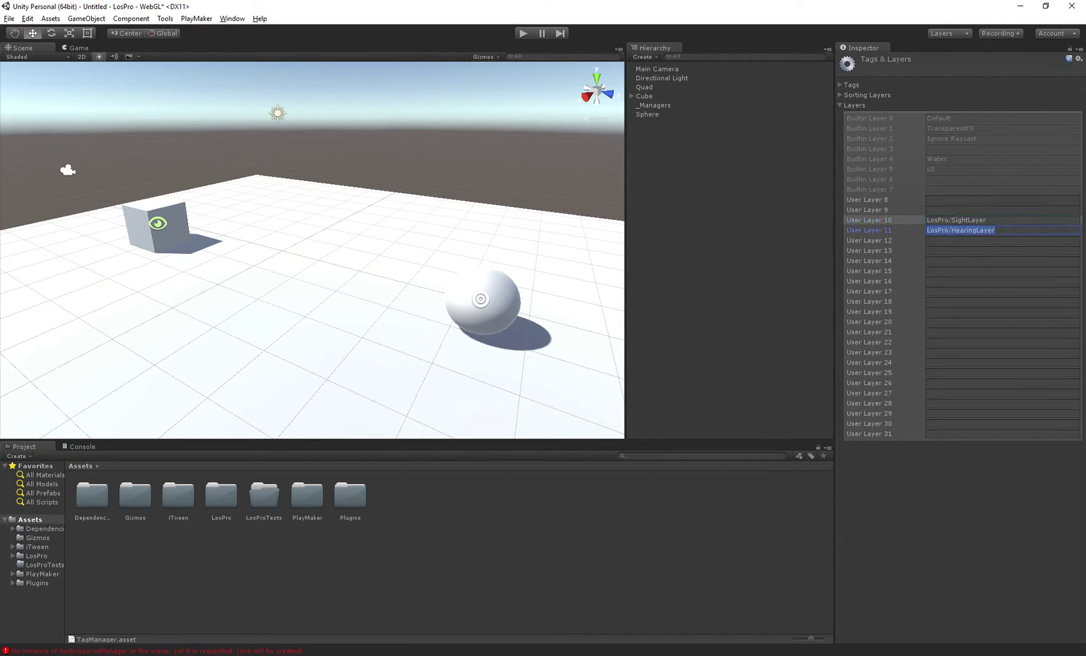
pyautogui.click(972, 434)
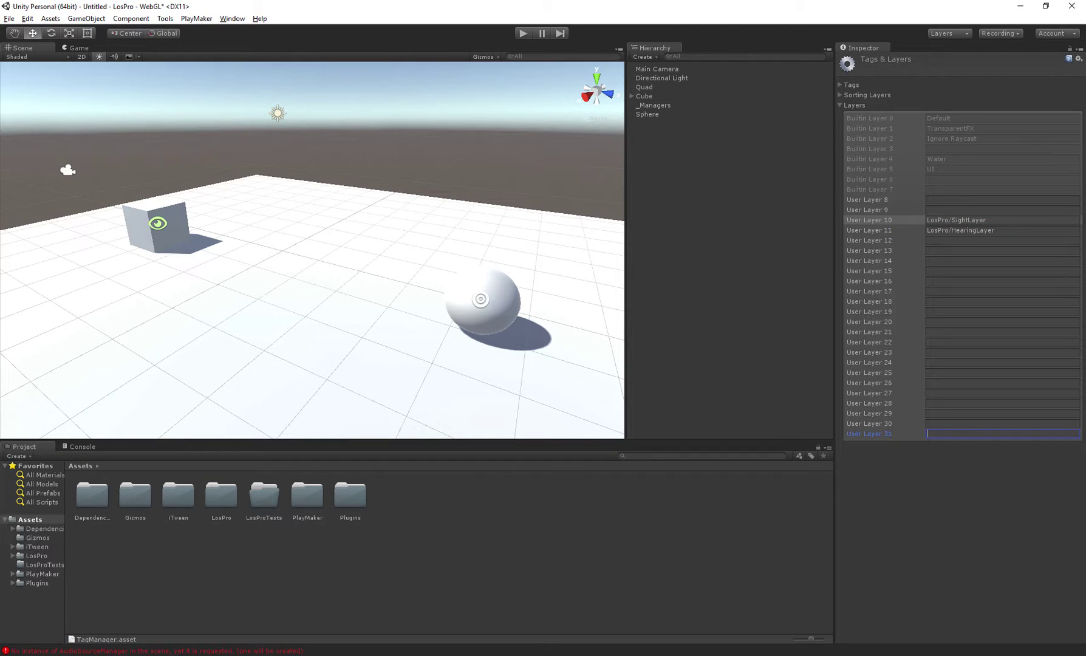
# Examine the Sight layer ID and Hearing layer ID settings of the Audio Source Manager on the _Managers object.
pyautogui.click(654, 105)
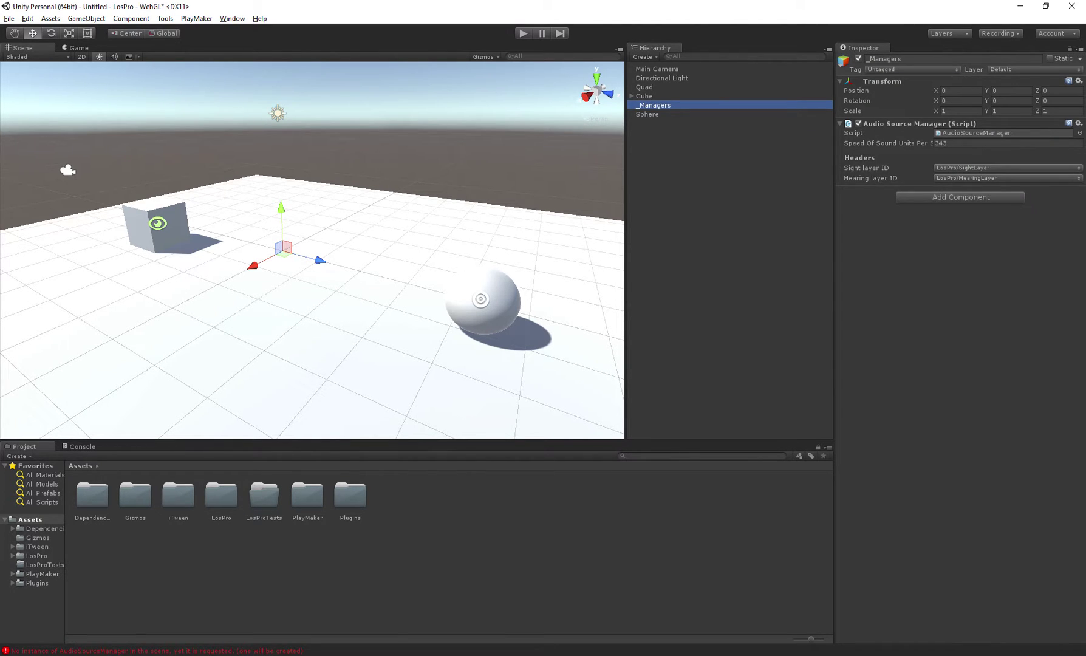
pyautogui.click(866, 169)
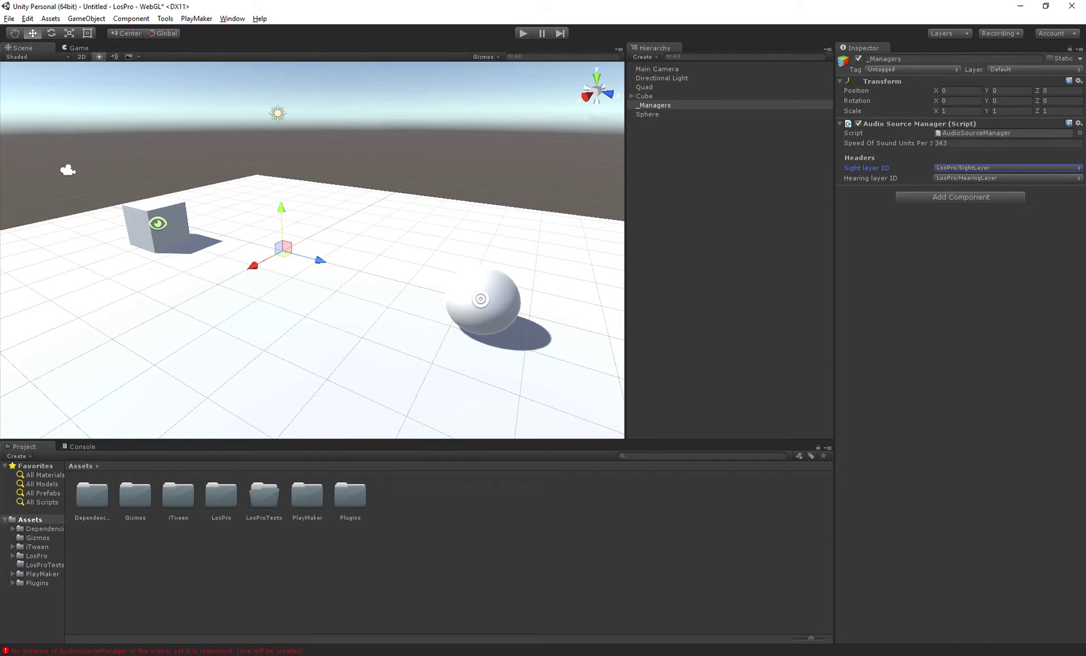
pyautogui.click(985, 168)
pyautogui.click(870, 177)
pyautogui.click(985, 178)
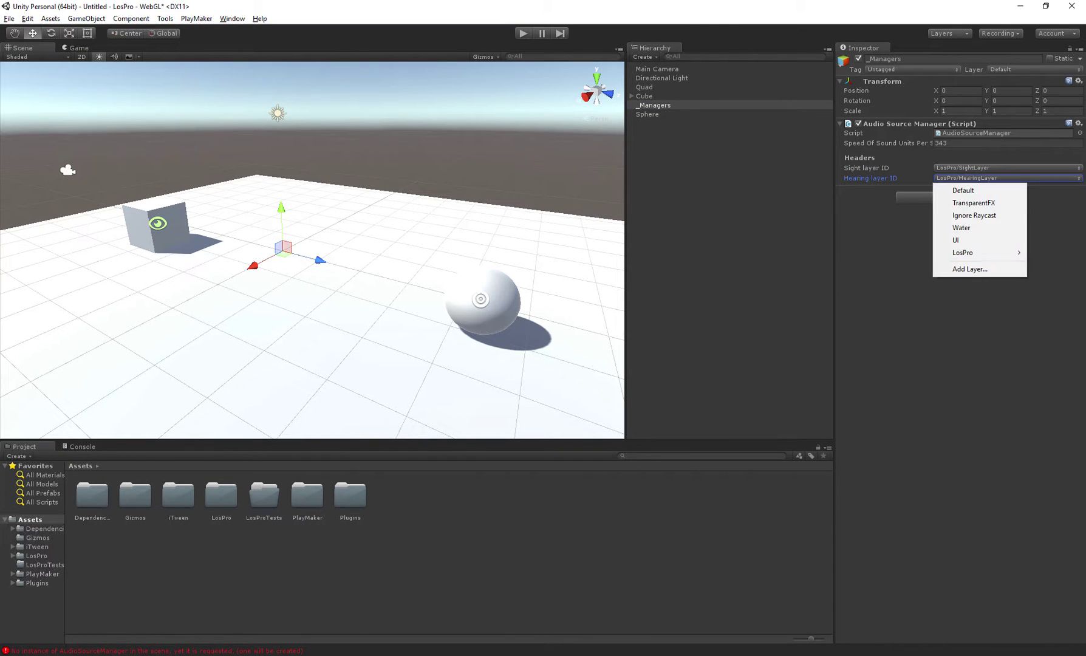
pyautogui.click(966, 297)
pyautogui.keyDown('alt'); pyautogui.moveTo(516, 304); pyautogui.dragTo(485, 315); pyautogui.keyUp('alt')
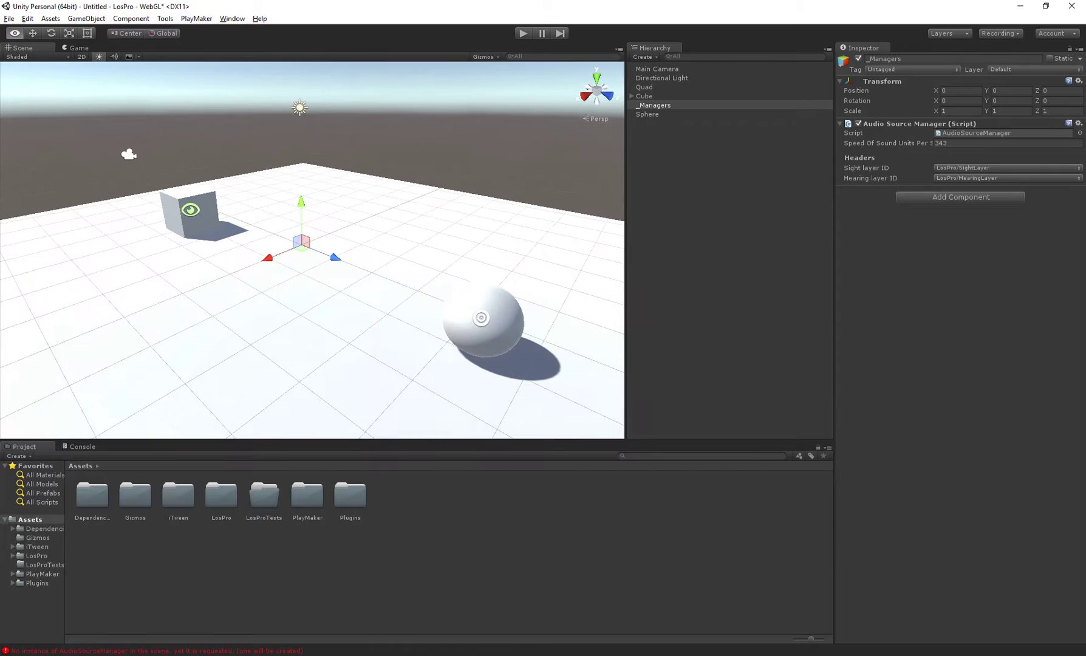
# Exclude the LosPro SightLayer and HearingLayer from the Raycast Layer mask of the cube's Observer Behaviour.
pyautogui.click(485, 316)
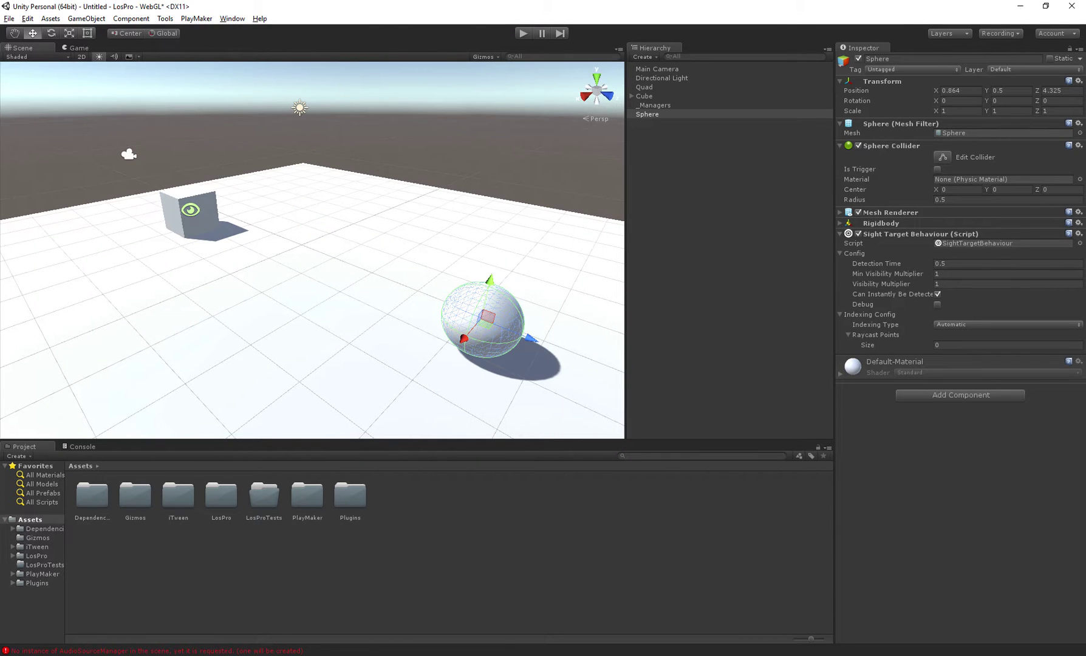
pyautogui.click(191, 212)
pyautogui.keyDown('alt'); pyautogui.moveTo(243, 231); pyautogui.dragTo(255, 222); pyautogui.keyUp('alt')
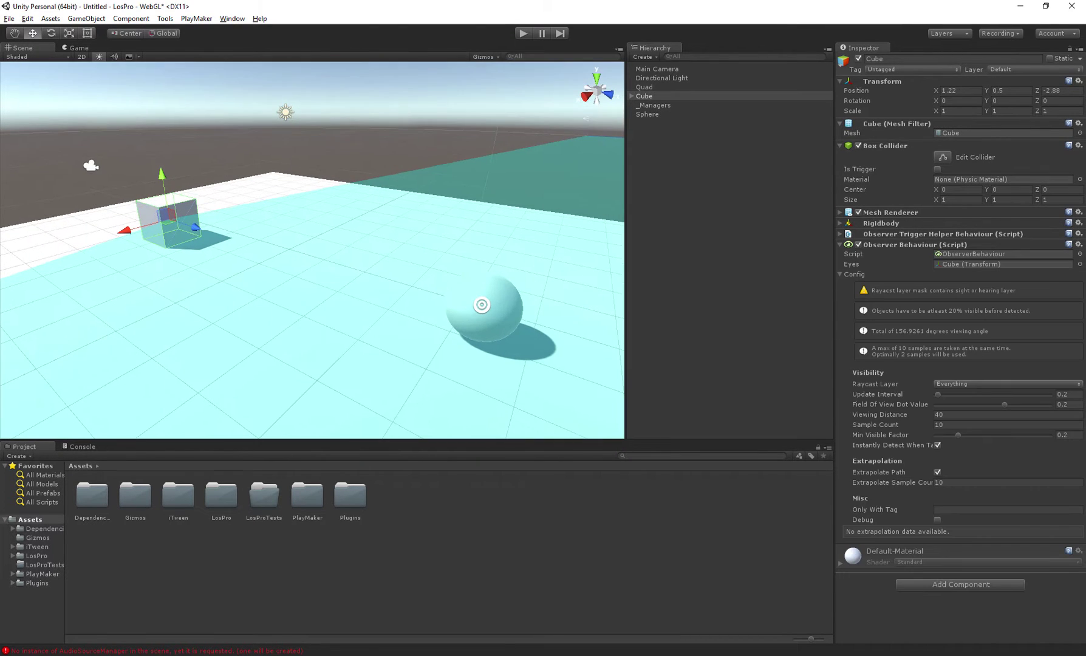
pyautogui.click(978, 384)
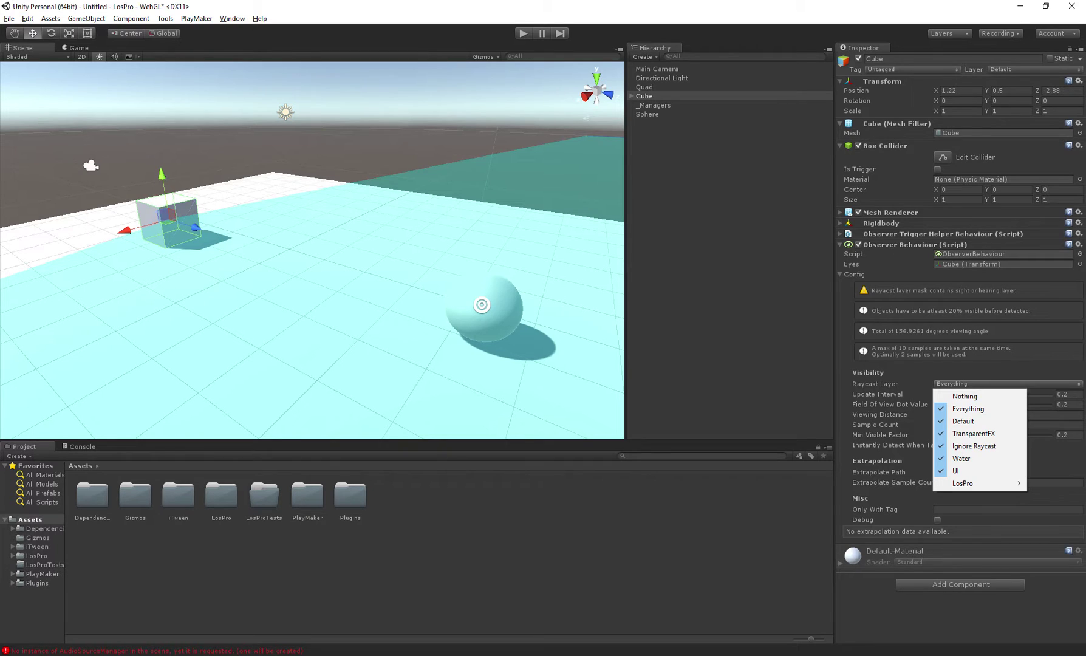
pyautogui.moveTo(971, 482)
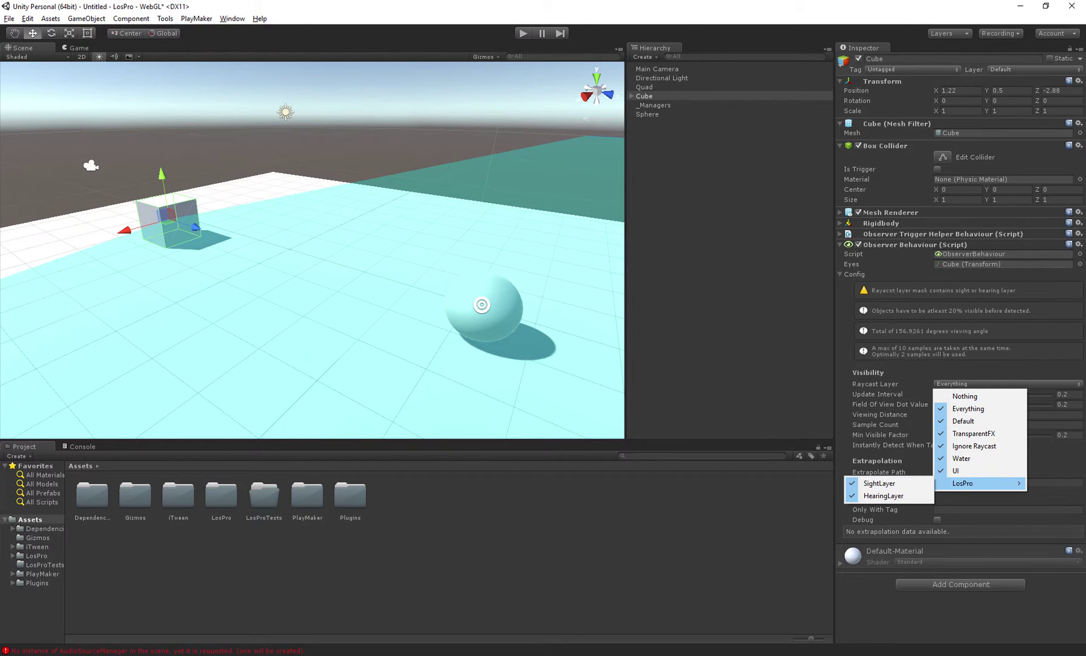
pyautogui.click(880, 483)
pyautogui.click(1007, 383)
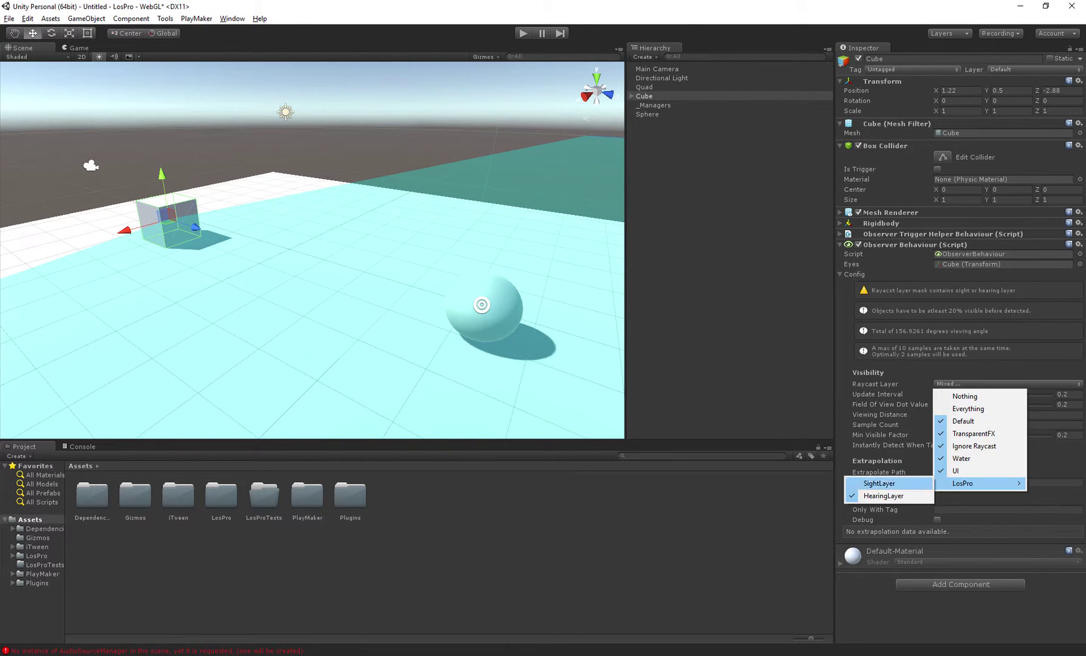
pyautogui.click(884, 496)
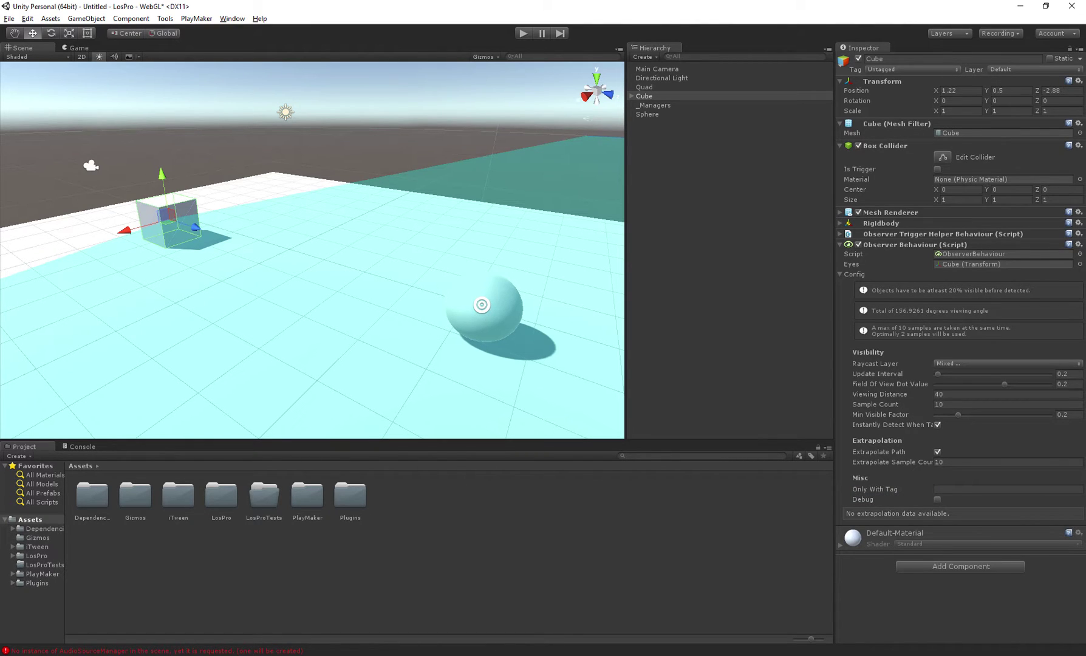
# Set the Field Of View Dot Value of the cube's Observer Behaviour to -0.282.
pyautogui.click(875, 363)
pyautogui.click(877, 374)
pyautogui.moveTo(340, 267); pyautogui.dragTo(413, 278, button='middle')
pyautogui.keyDown('alt'); pyautogui.moveTo(413, 278); pyautogui.dragTo(377, 247); pyautogui.keyUp('alt')
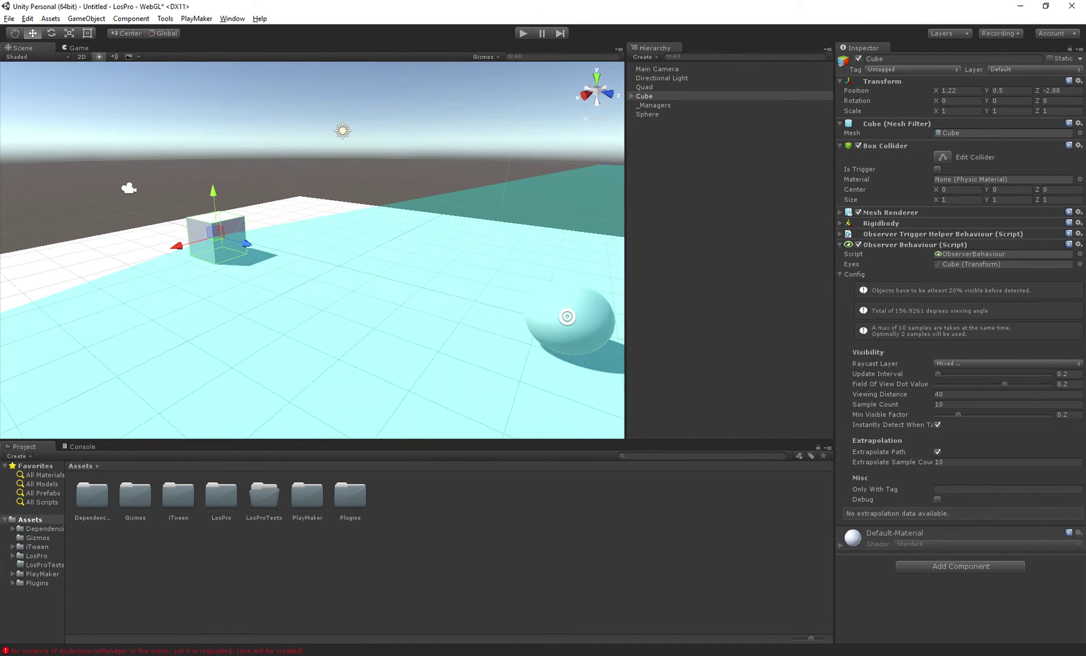
pyautogui.click(883, 384)
pyautogui.write('0.702')
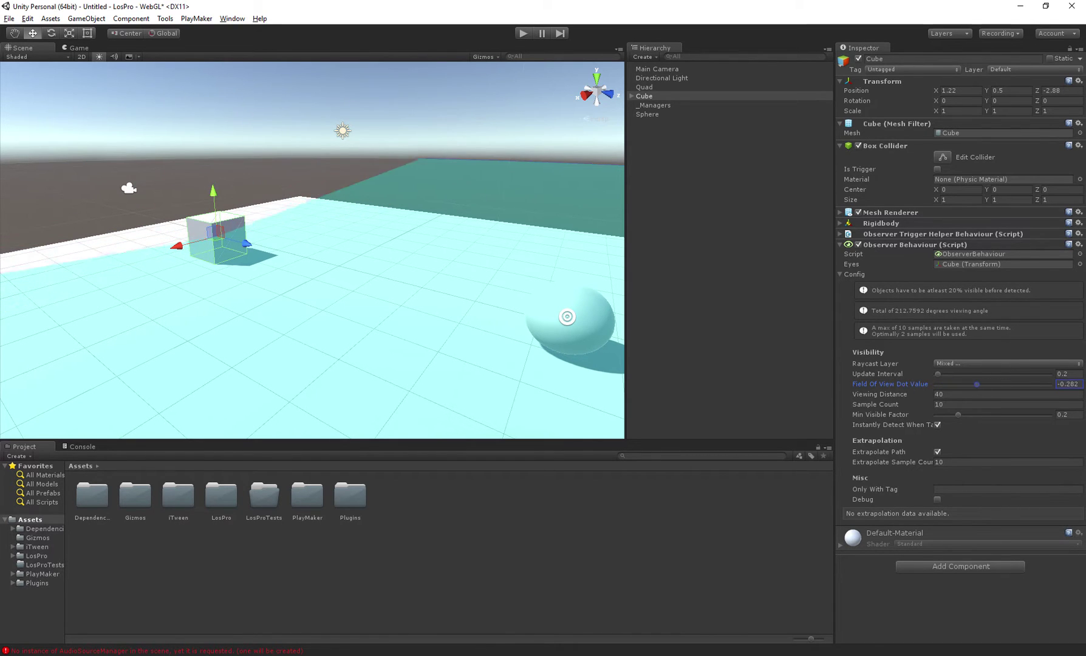
# Set the Field Of View Dot Value of the cube's Observer Behaviour to 0.2 and its Viewing Distance to 40.
pyautogui.moveTo(1033, 384)
pyautogui.mouseDown()
pyautogui.moveTo(967, 384)
pyautogui.moveTo(1021, 384)
pyautogui.mouseUp()
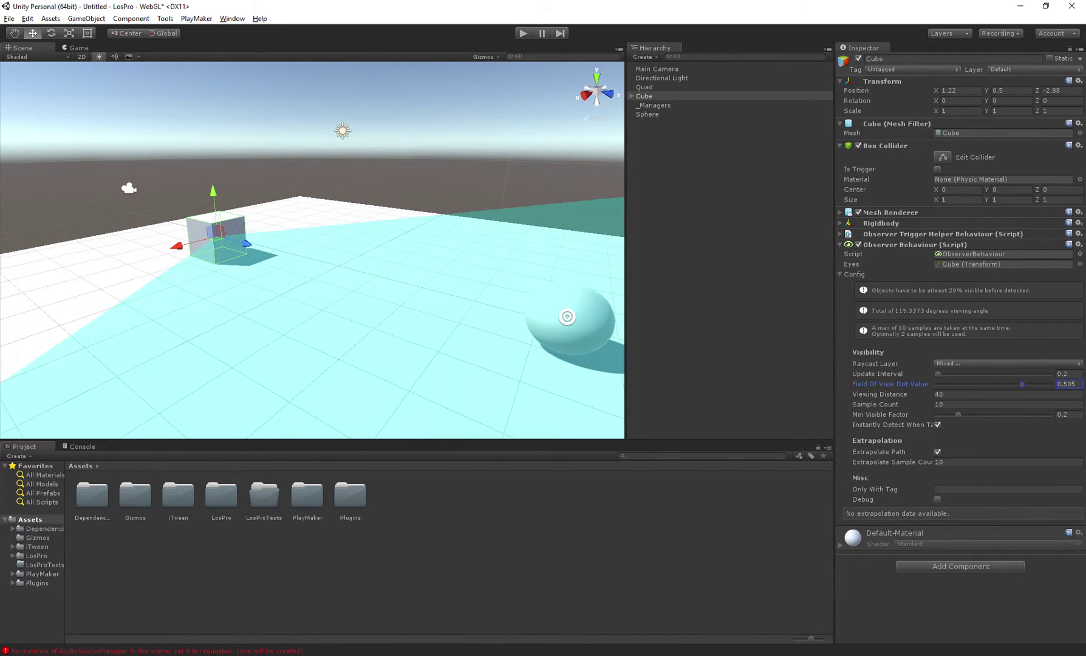
pyautogui.hotkey('ctrl', 'z')
pyautogui.press('Tab')
pyautogui.write('13.7')
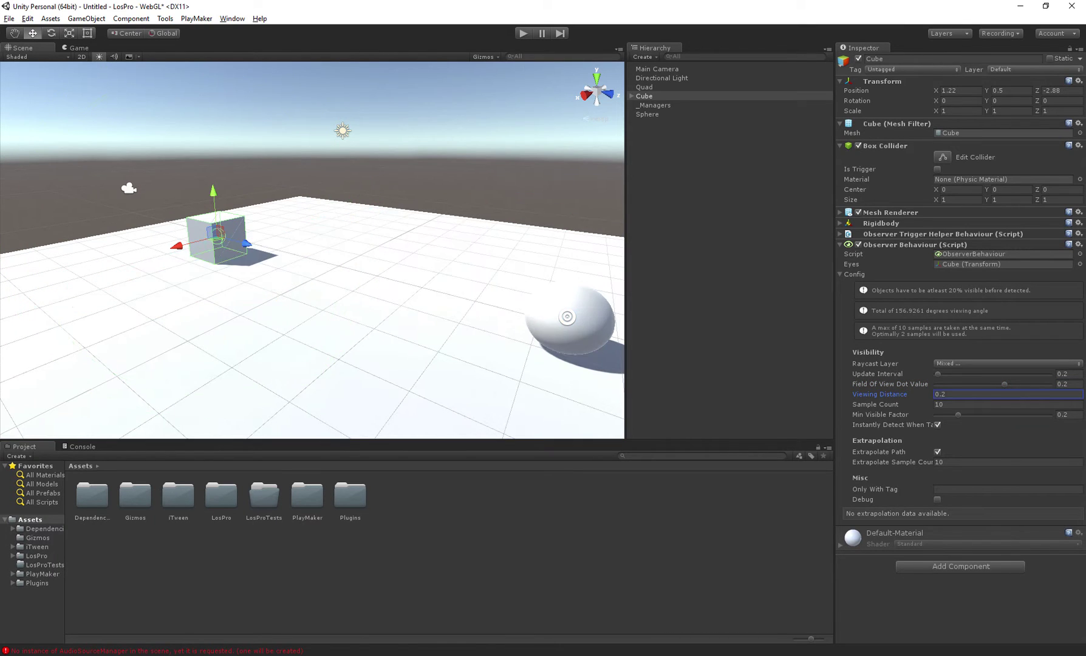
pyautogui.write('40')
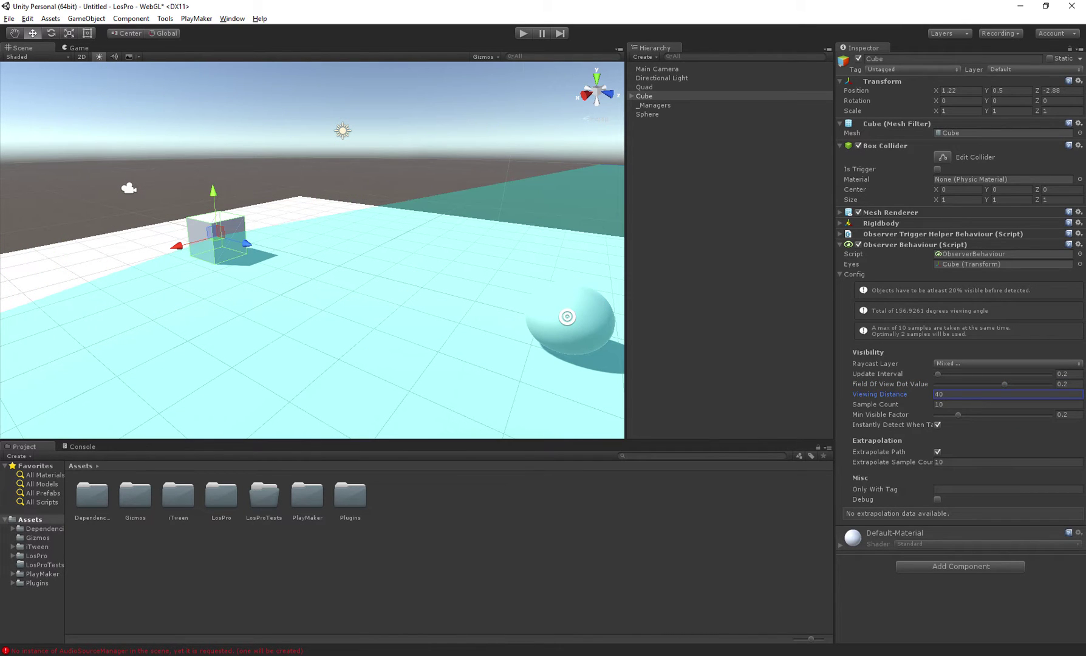
# Examine the Min Visible Factor, instant detection and Extrapolate Path settings of the cube's Observer Behaviour against its field of view in the scene.
pyautogui.scroll(-8, 312, 249)
pyautogui.moveTo(312, 250)
pyautogui.keyDown('alt'); pyautogui.mouseDown()
pyautogui.moveTo(363, 257)
pyautogui.moveTo(322, 238)
pyautogui.mouseUp(); pyautogui.keyUp('alt')
pyautogui.click(958, 415)
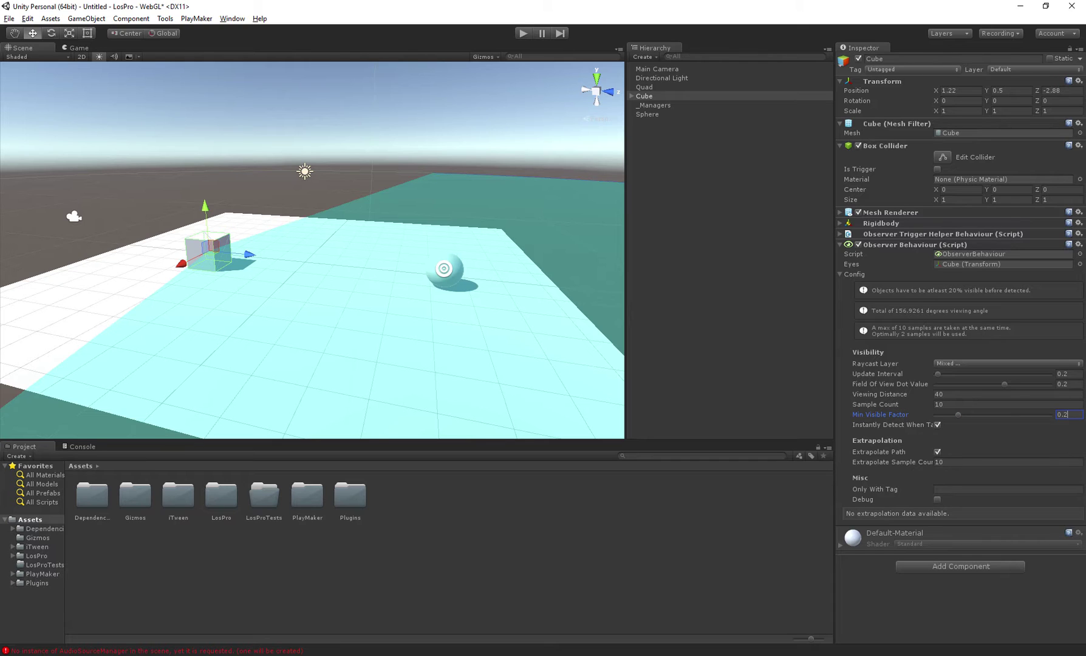
pyautogui.press('Tab')
pyautogui.keyDown('alt'); pyautogui.moveTo(365, 273); pyautogui.dragTo(313, 272); pyautogui.keyUp('alt')
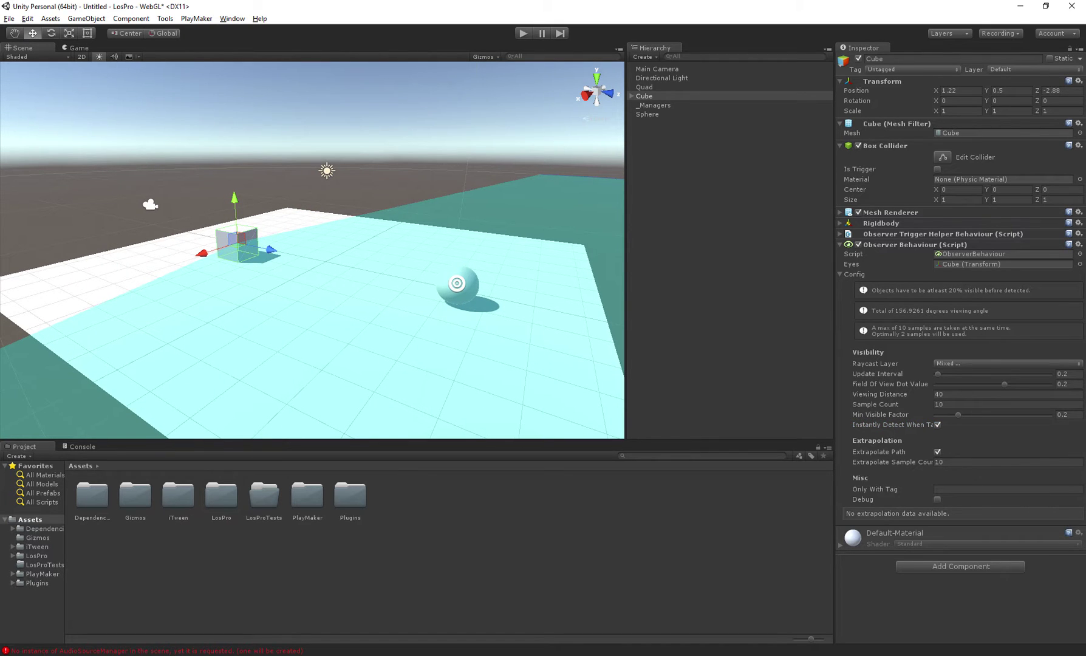
pyautogui.click(891, 425)
pyautogui.click(879, 452)
pyautogui.keyDown('alt'); pyautogui.moveTo(340, 267); pyautogui.dragTo(304, 245); pyautogui.keyUp('alt')
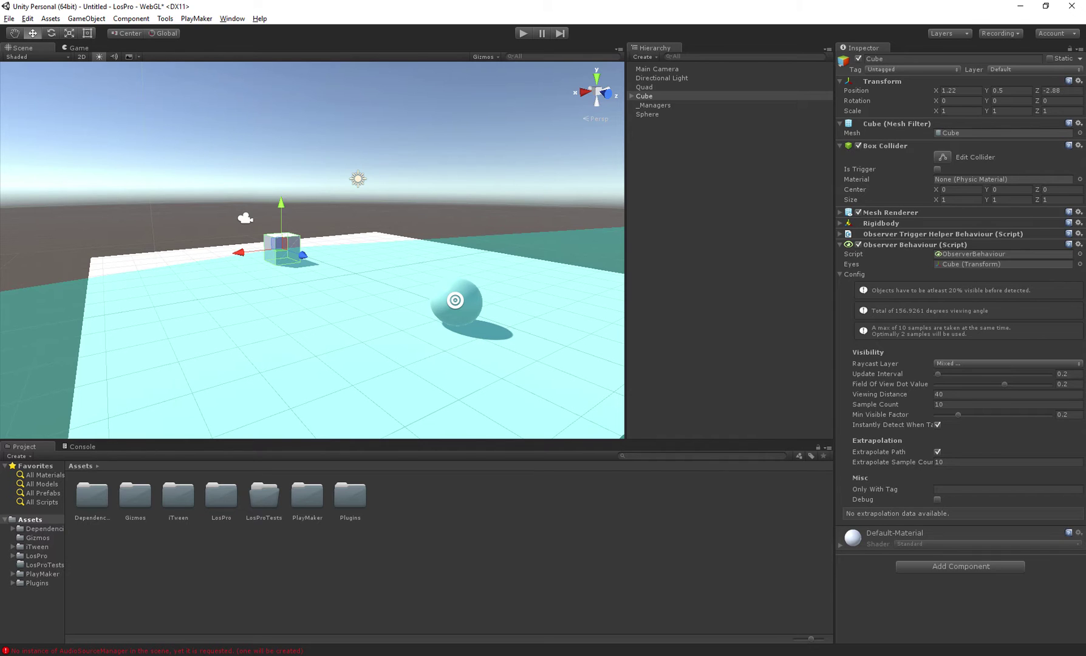
pyautogui.keyDown('alt'); pyautogui.moveTo(304, 245); pyautogui.dragTo(338, 283); pyautogui.keyUp('alt')
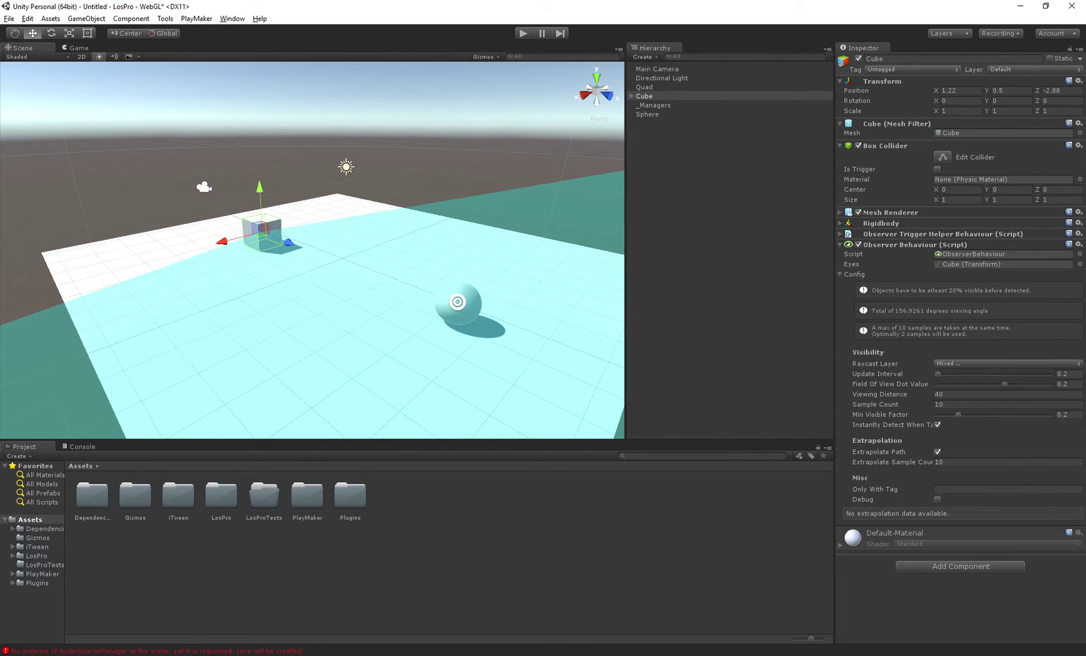
# Go through the extrapolation and tag settings of the cube's Observer Behaviour and enable its Debug option.
pyautogui.click(879, 452)
pyautogui.click(891, 462)
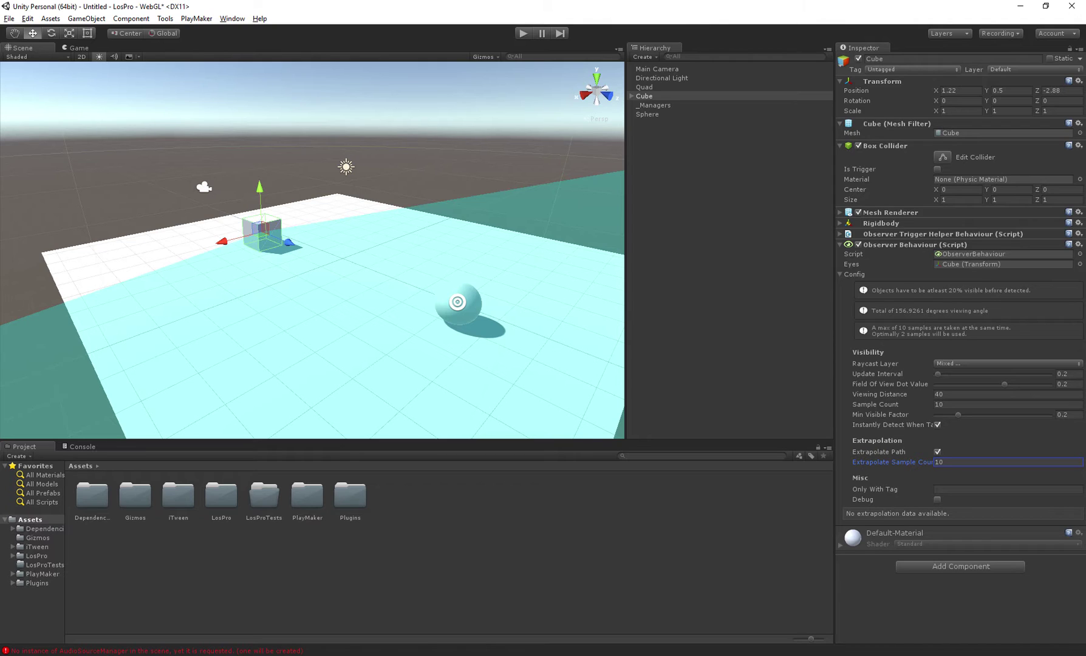
pyautogui.click(874, 489)
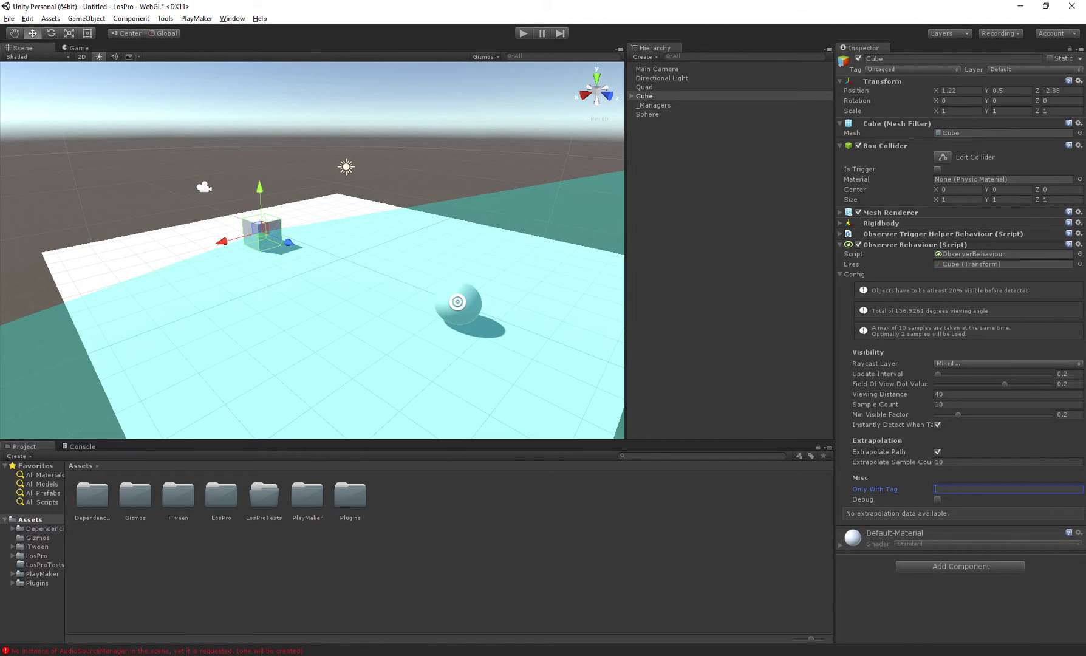
pyautogui.click(937, 500)
# Set the Detection Time of the sphere's Sight Target Behaviour to 2.
pyautogui.click(458, 302)
pyautogui.moveTo(458, 303); pyautogui.dragTo(478, 294, button='middle')
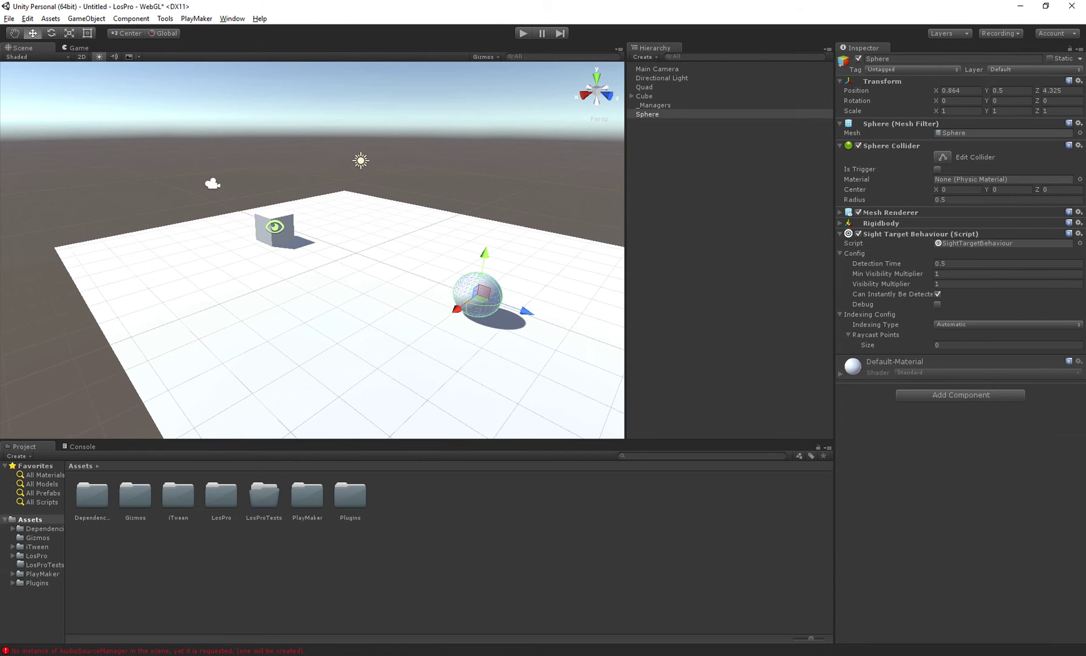
pyautogui.click(876, 263)
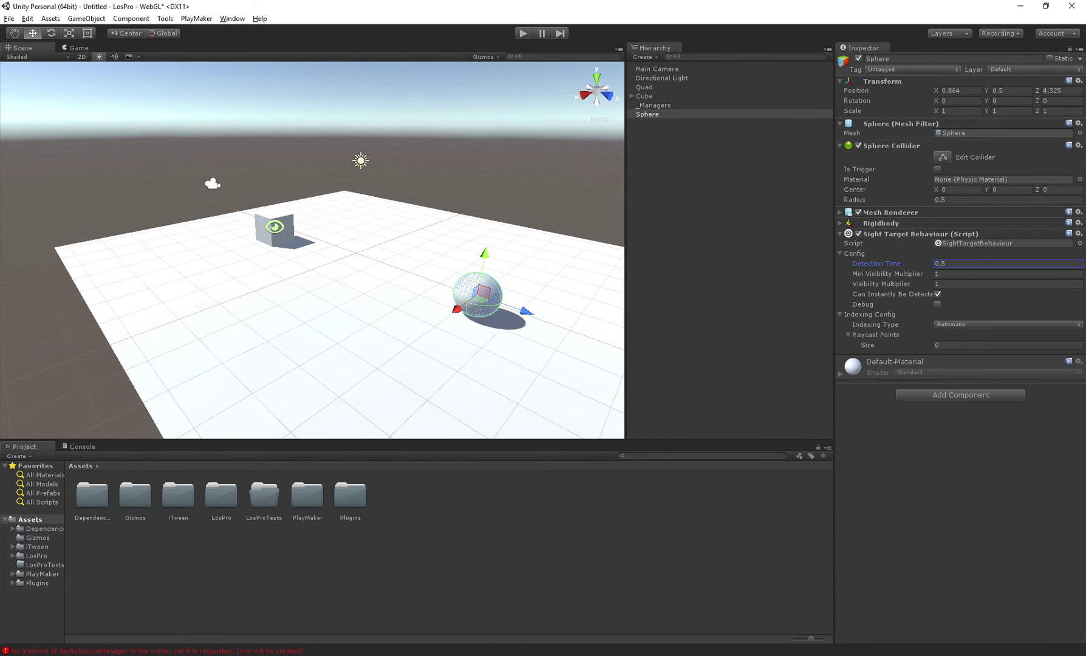
pyautogui.click(947, 264)
pyautogui.write('2')
pyautogui.moveTo(377, 291); pyautogui.dragTo(340, 290, button='middle')
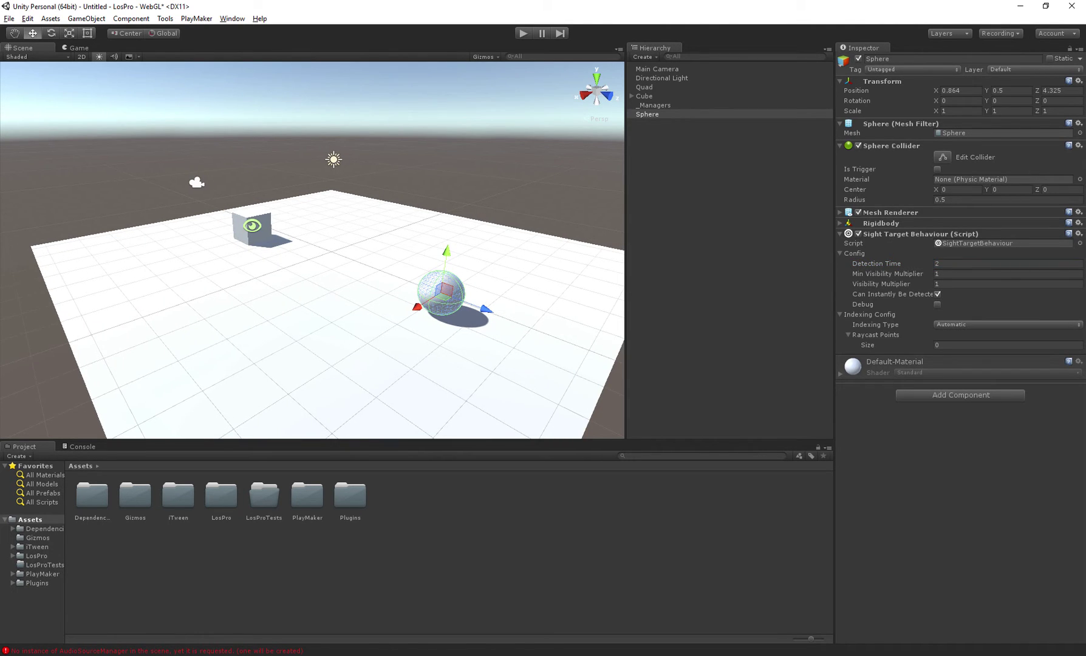
# Compare the sphere's Min Visibility Multiplier with the Min Visible Factor of the cube's Observer Behaviour, and reselect the sphere.
pyautogui.click(887, 274)
pyautogui.click(253, 227)
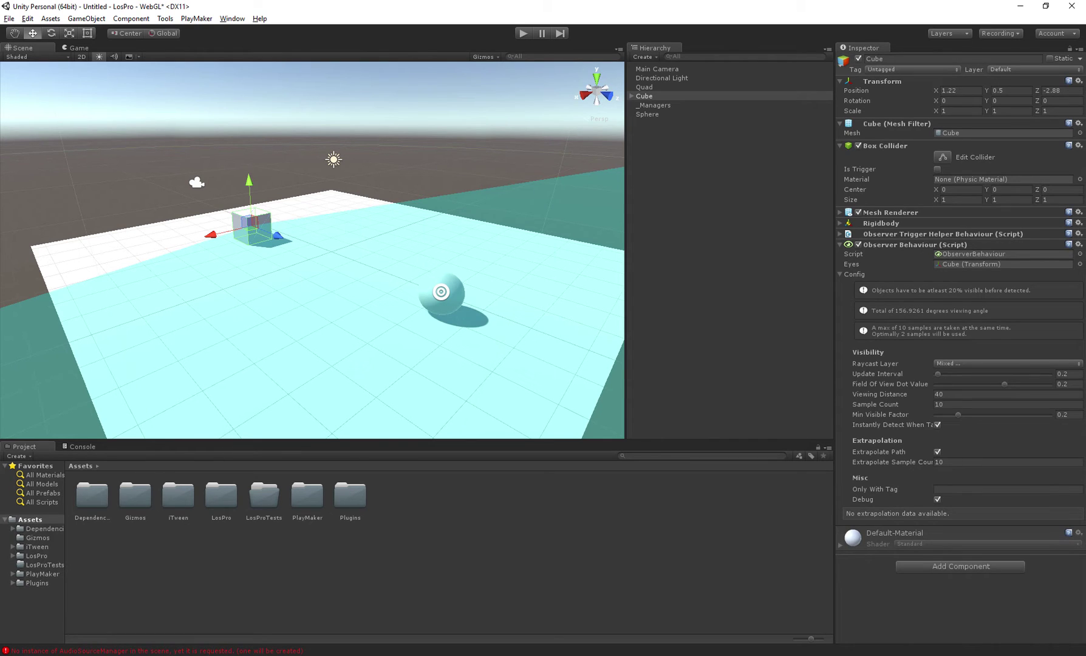
pyautogui.moveTo(1071, 415); pyautogui.dragTo(1058, 415)
pyautogui.click(1071, 415)
pyautogui.click(441, 293)
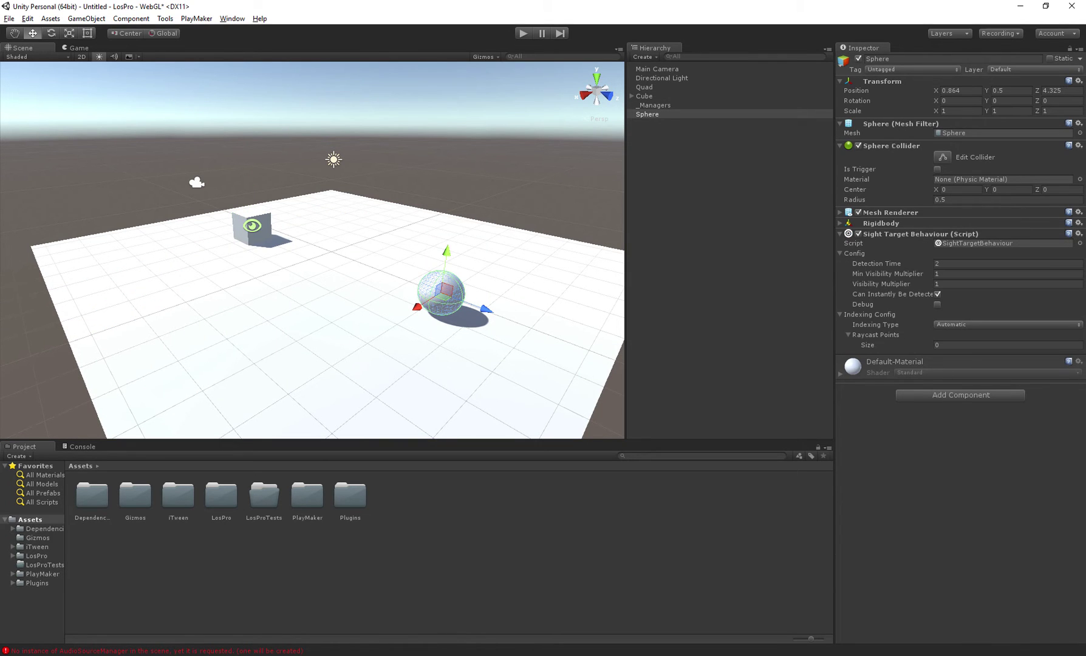
# Try a Min Visibility Multiplier of 2 on the sphere's Sight Target Behaviour and restore it to 1.
pyautogui.moveTo(887, 274); pyautogui.dragTo(892, 274)
pyautogui.hotkey('ctrl', 'a')
pyautogui.write('2')
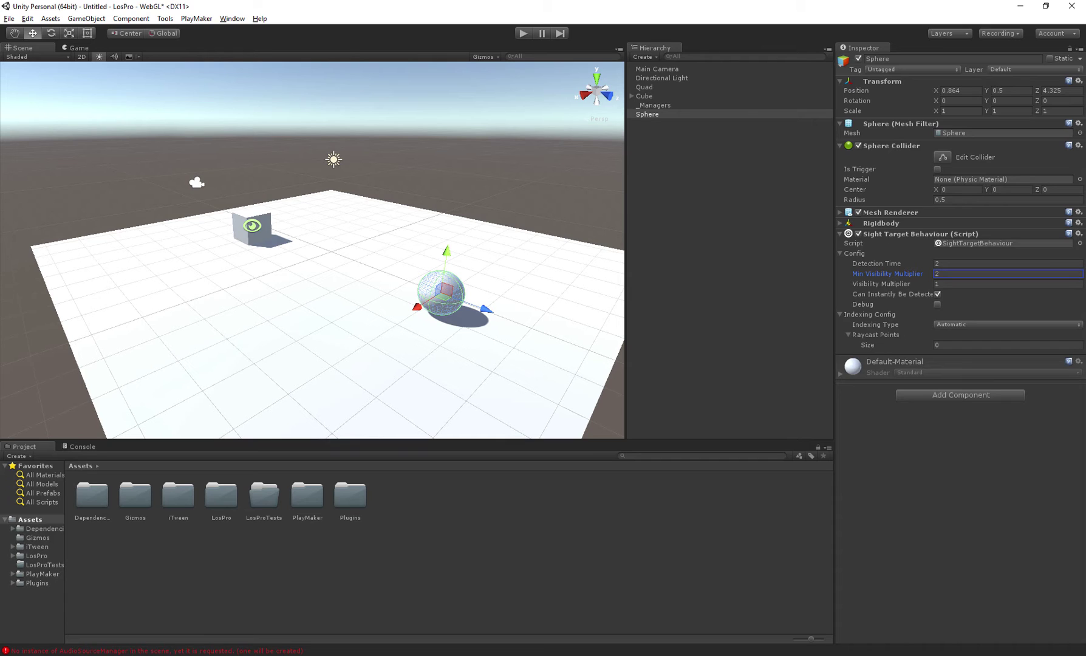
pyautogui.hotkey('ctrl', 'a')
pyautogui.write('1')
# Review the Visibility Multiplier and instant detection settings of the sphere's Sight Target Behaviour and enable its Debug option.
pyautogui.click(888, 284)
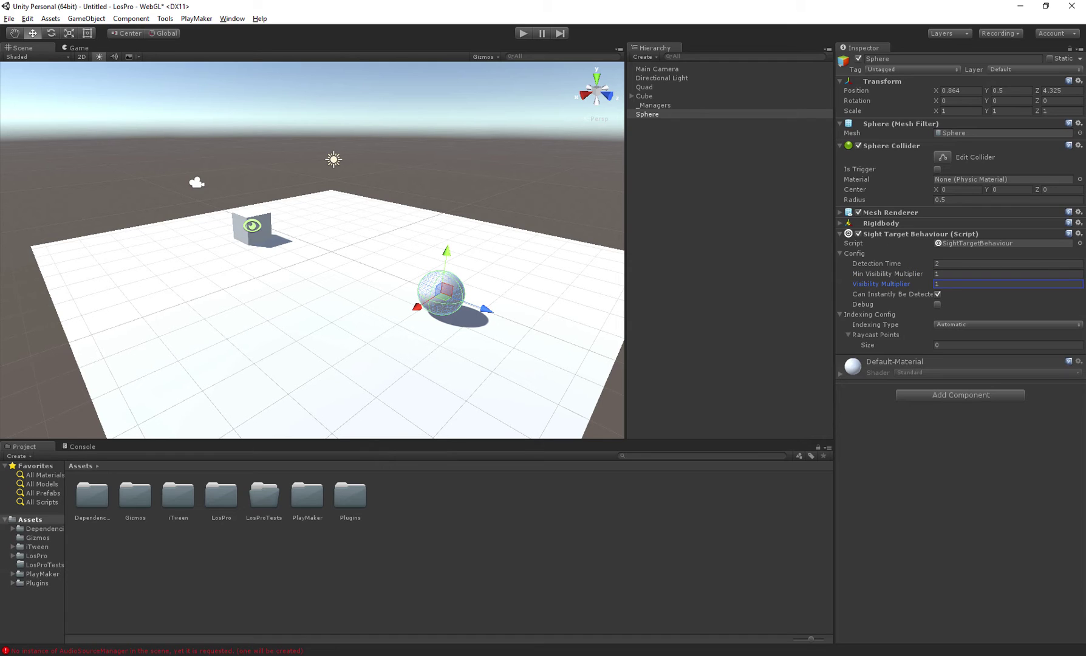
pyautogui.press('Tab')
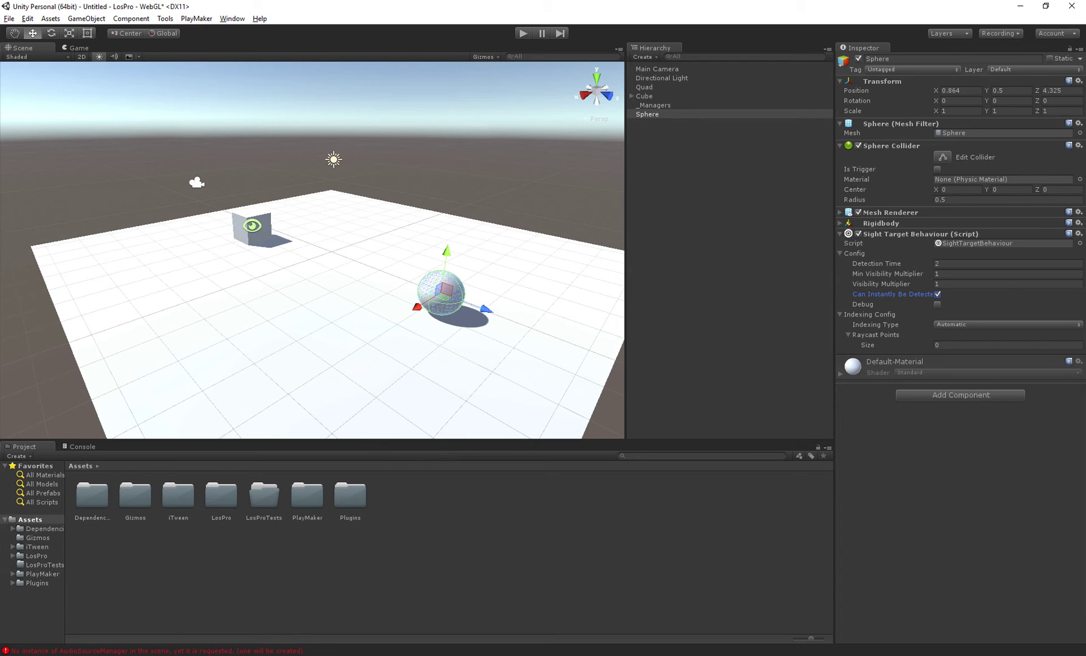
pyautogui.click(863, 304)
# Change the Indexing Type of the sphere's Sight Target Behaviour to Manual.
pyautogui.click(875, 325)
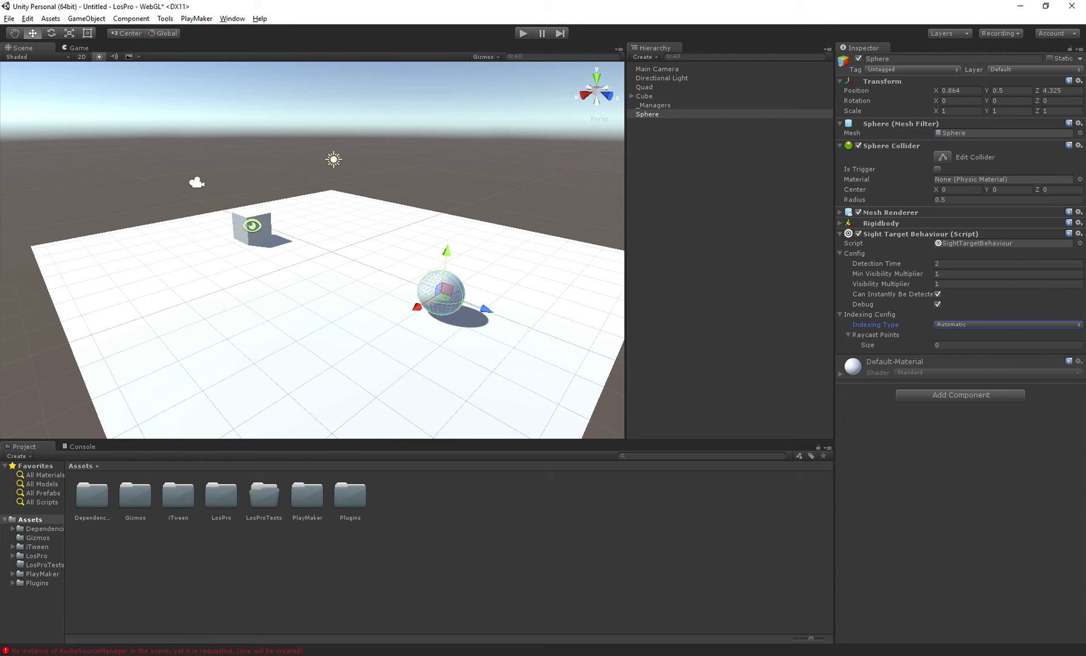
pyautogui.moveTo(389, 292); pyautogui.dragTo(311, 279, button='middle')
pyautogui.scroll(5, 311, 279)
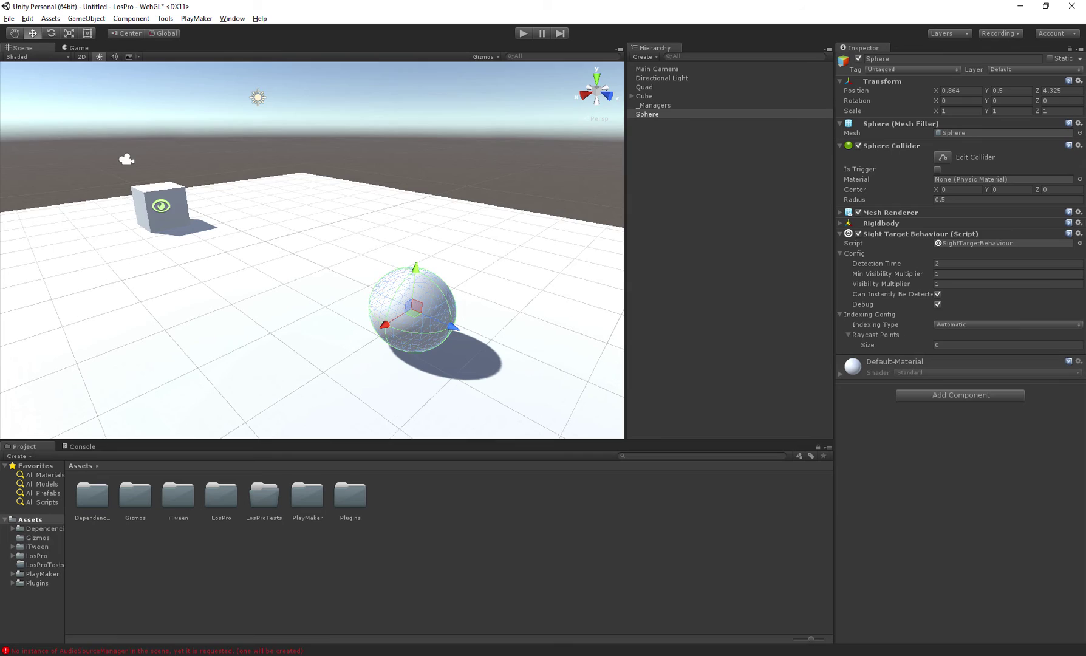
pyautogui.keyDown('alt'); pyautogui.moveTo(328, 273); pyautogui.dragTo(311, 240); pyautogui.keyUp('alt')
pyautogui.keyDown('alt'); pyautogui.scroll(3, 311, 249); pyautogui.keyUp('alt')
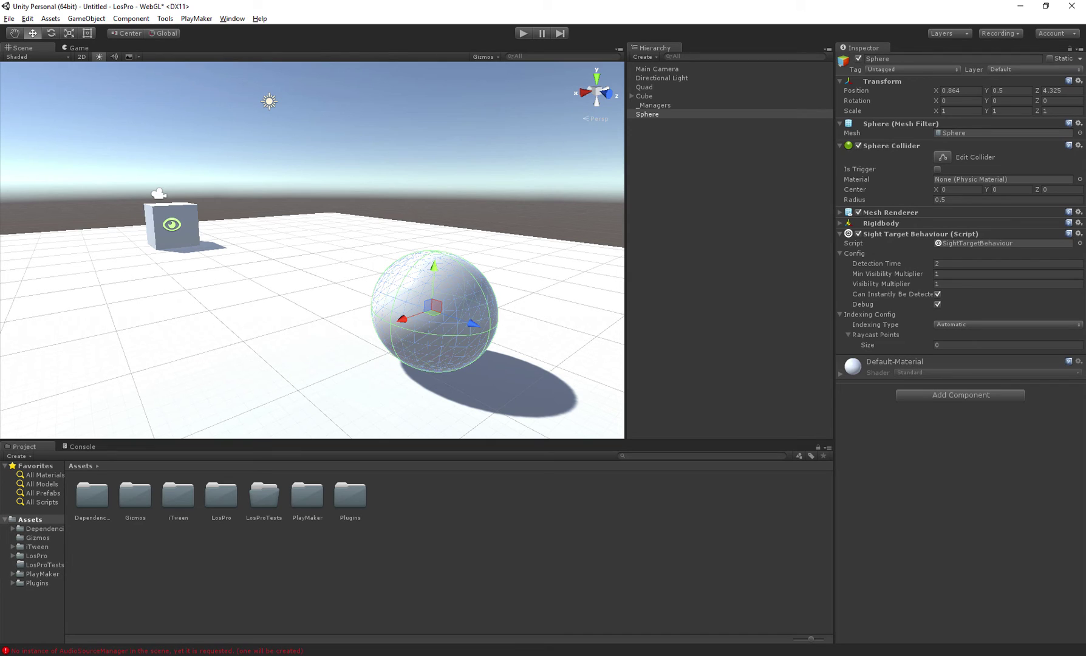
pyautogui.moveTo(311, 250); pyautogui.dragTo(340, 265, button='middle')
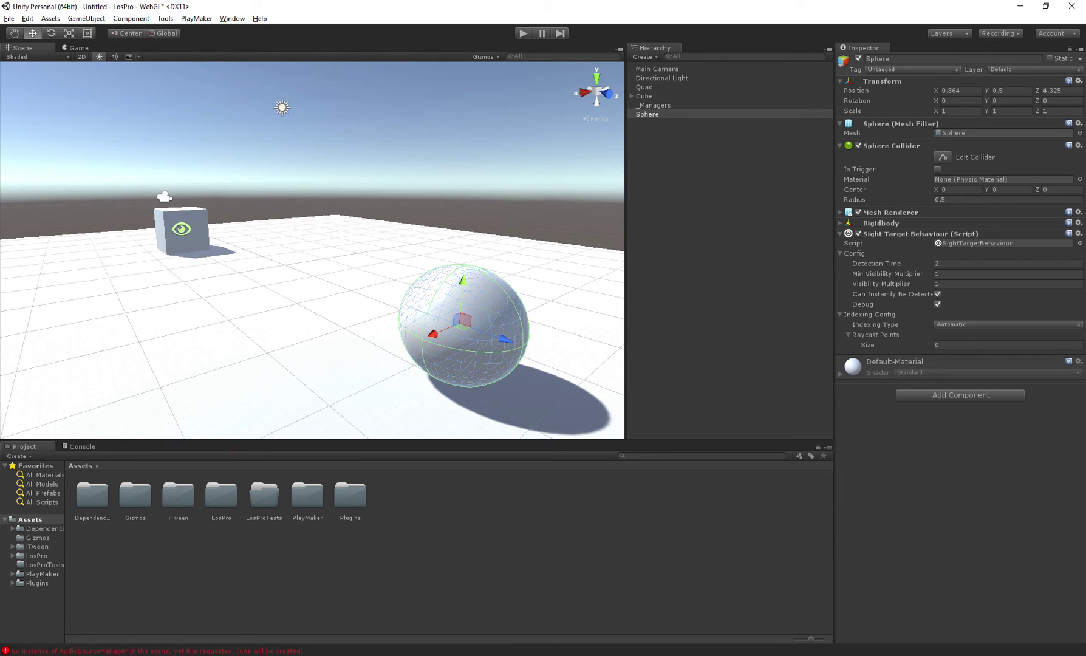
pyautogui.click(976, 325)
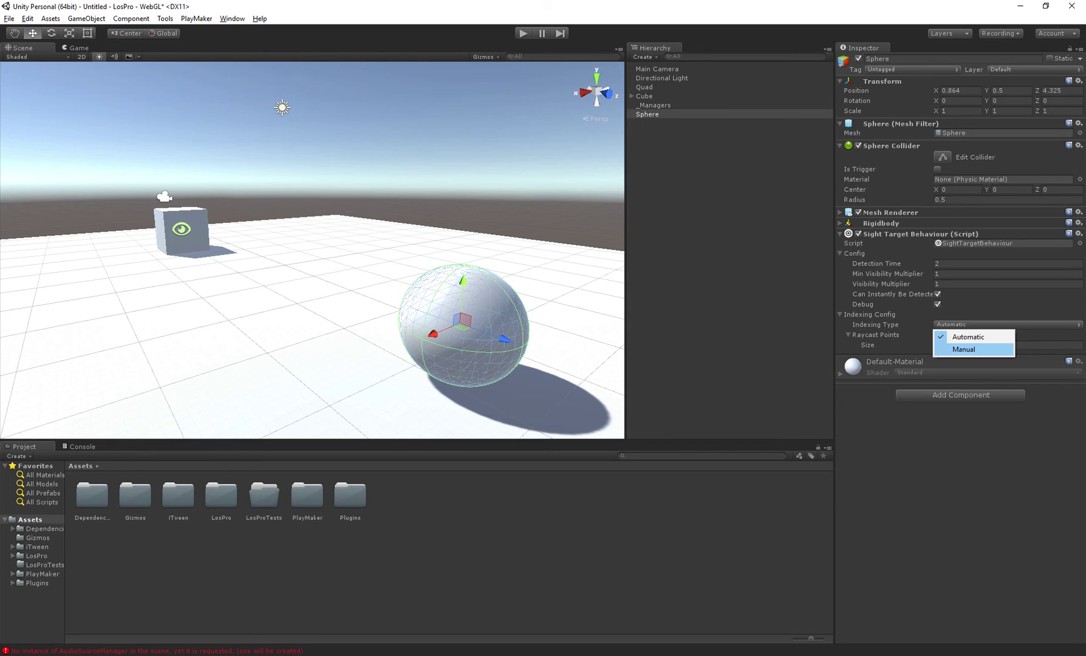
pyautogui.click(973, 349)
# Set the size of the sphere's Raycast Points list to 3.
pyautogui.click(966, 345)
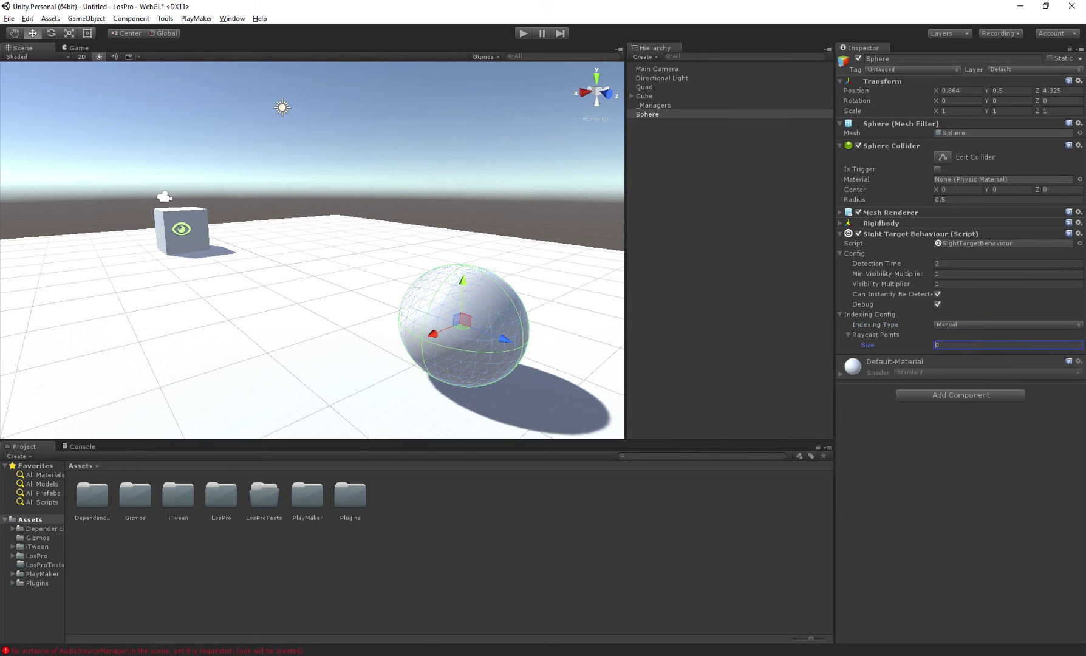
pyautogui.write('23')
pyautogui.press('BackSpace')
pyautogui.press('BackSpace')
pyautogui.write('3')
pyautogui.press('Return')
# Reset the sphere's Raycast Points size to 0 and its Indexing Type to Automatic.
pyautogui.press('BackSpace')
pyautogui.write('0')
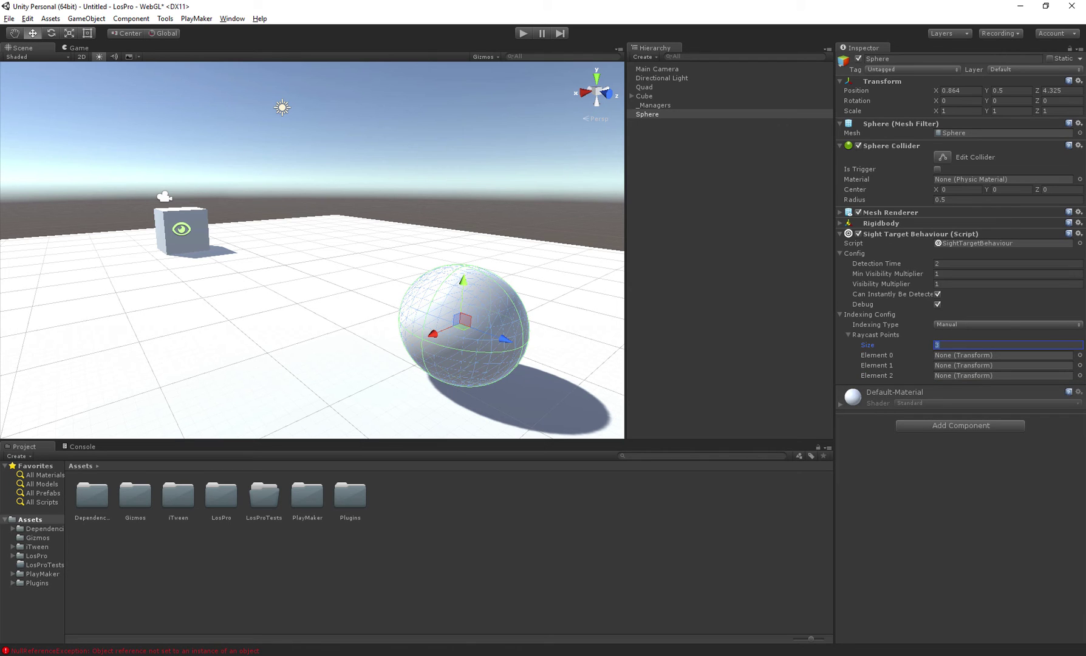
pyautogui.press('Return')
pyautogui.click(972, 324)
pyautogui.click(972, 337)
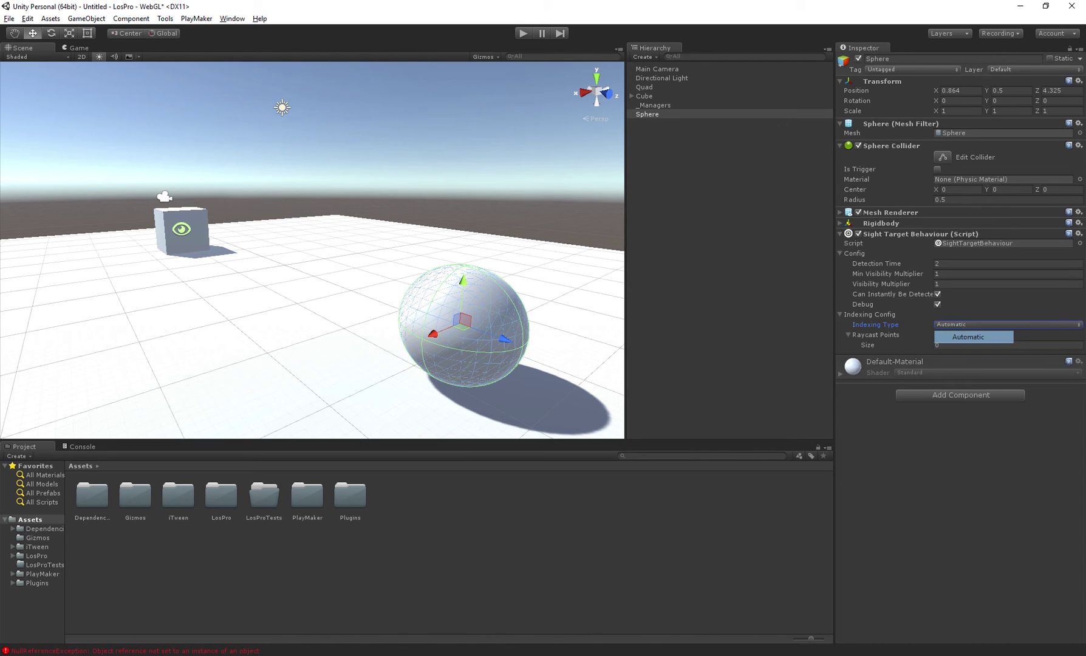
# Enter Play mode and examine the debug sight lines in the Scene view and the cube's extrapolation samples.
pyautogui.hotkey('ctrl', 's')
pyautogui.click(530, 33)
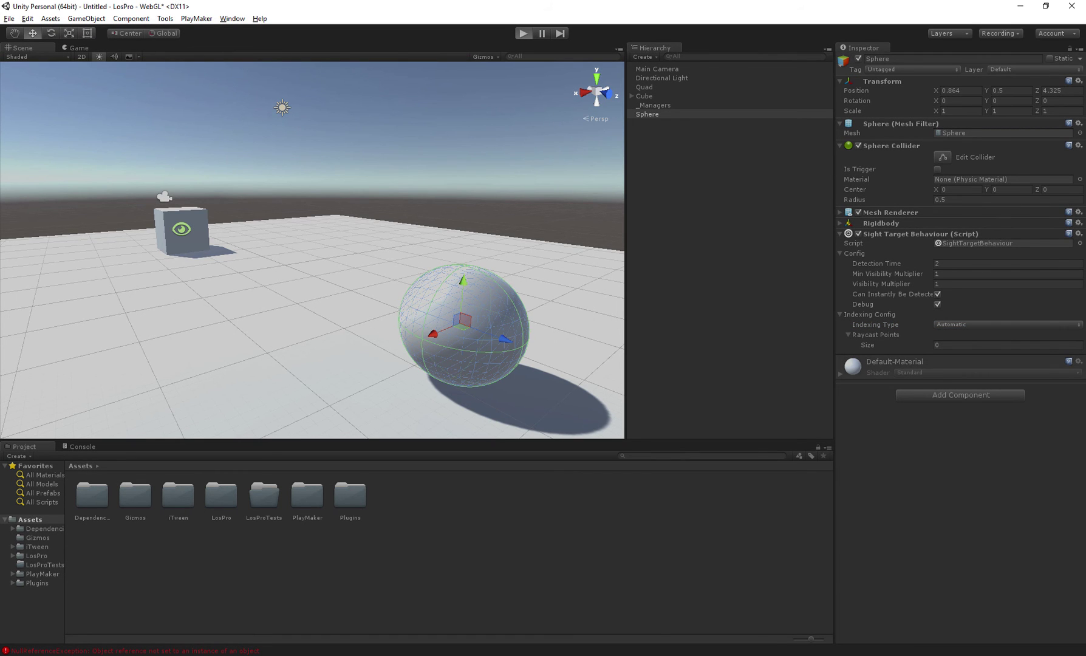
pyautogui.hotkey('ctrl', 'p')
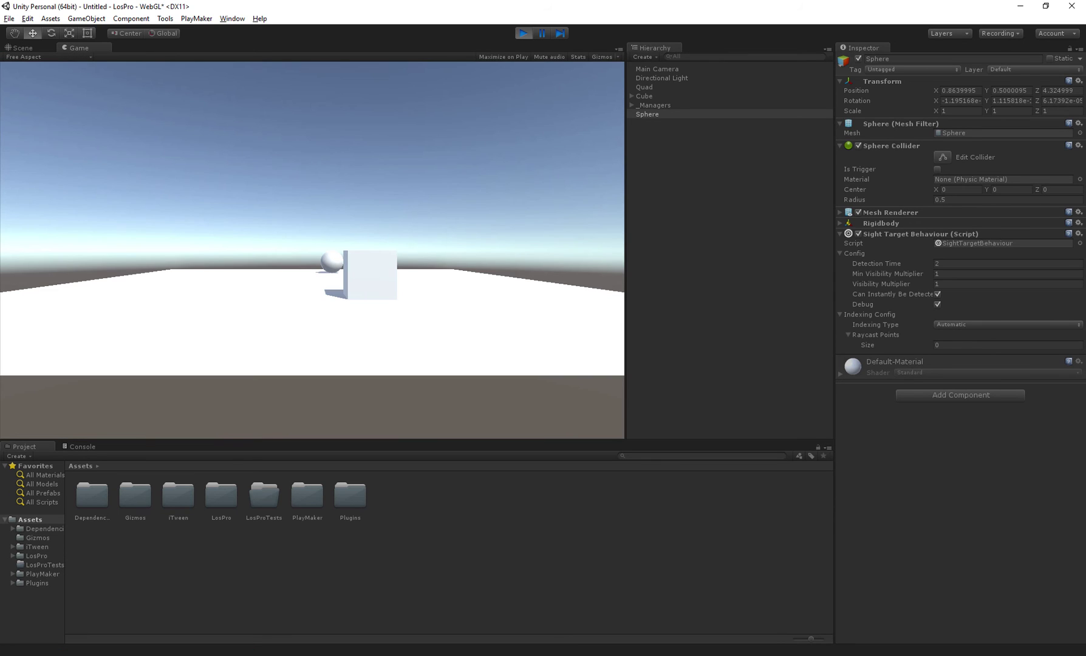
pyautogui.click(23, 48)
pyautogui.keyDown('alt'); pyautogui.moveTo(273, 213); pyautogui.dragTo(315, 154); pyautogui.keyUp('alt')
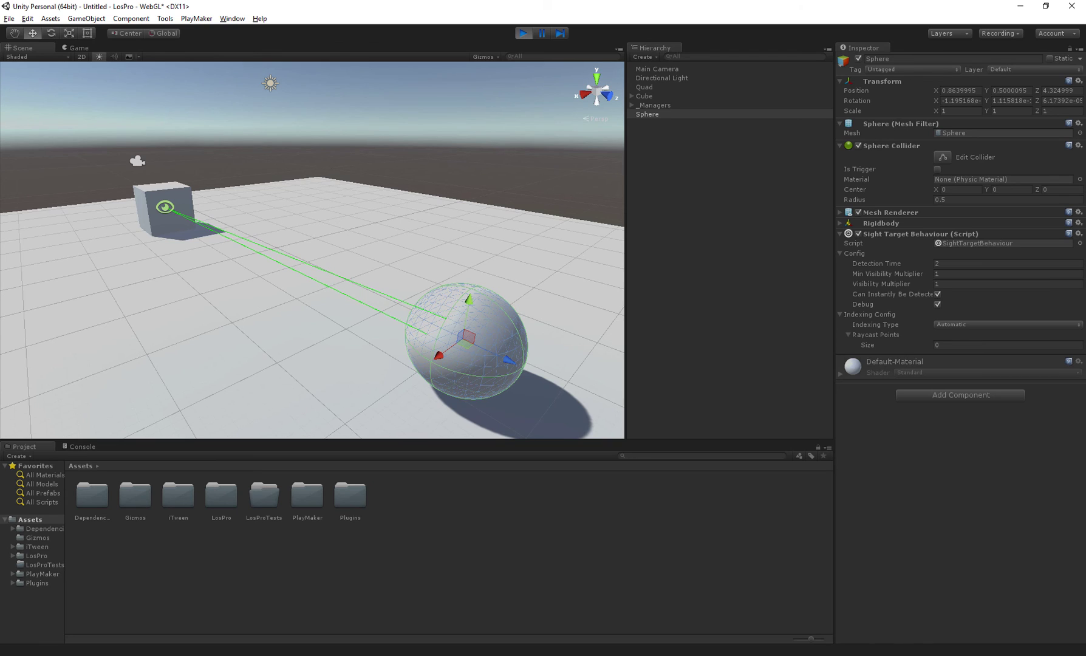
pyautogui.click(164, 208)
pyautogui.scroll(-2, 958, 349)
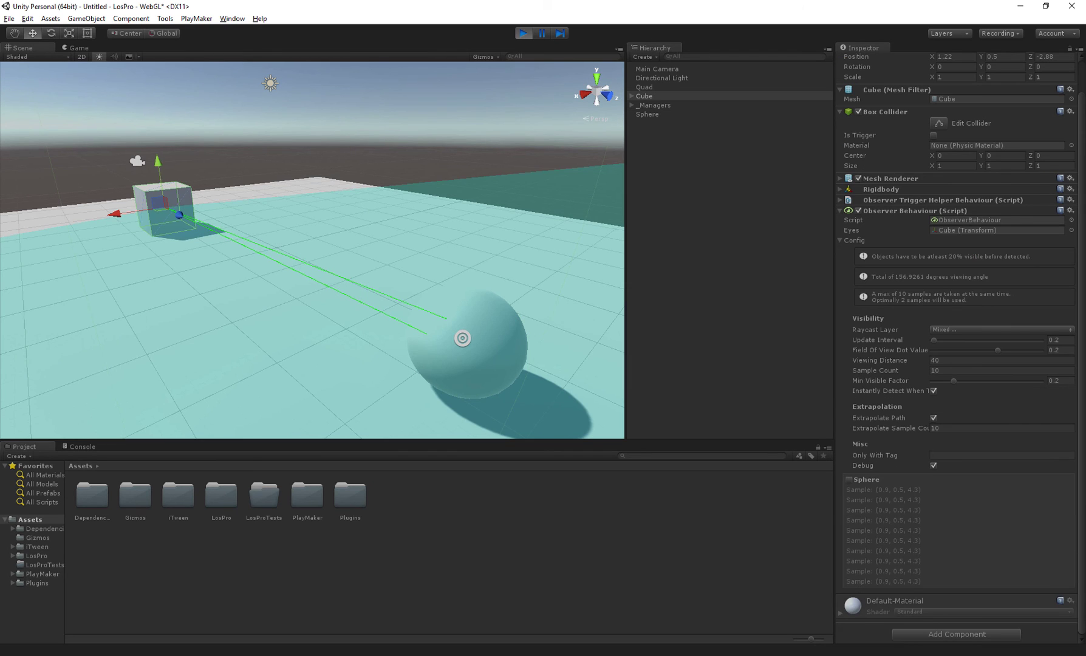
# Add the LosPro Sight Target Debugger component to the sphere while the scene is playing.
pyautogui.click(468, 340)
pyautogui.click(961, 395)
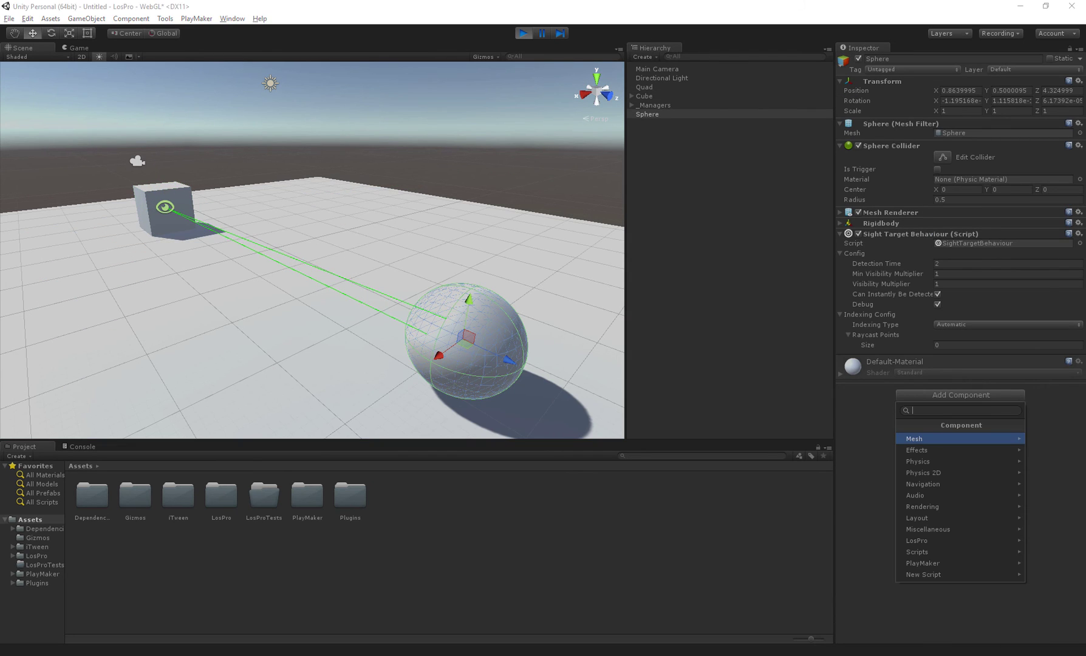
pyautogui.click(947, 540)
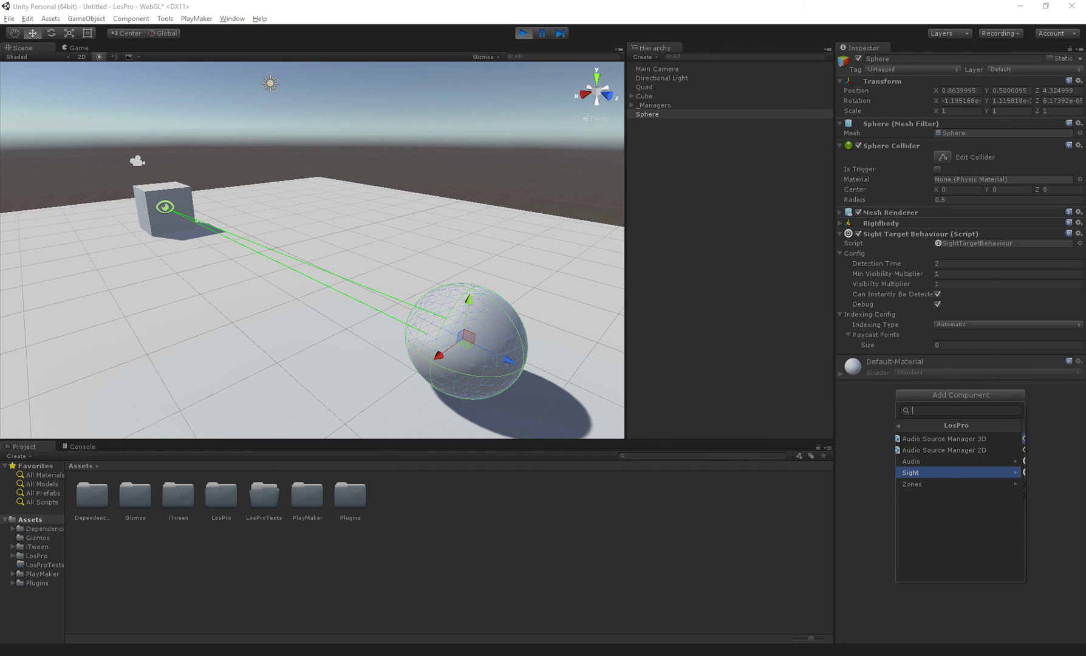
pyautogui.click(948, 472)
pyautogui.press('Down')
pyautogui.press('Down')
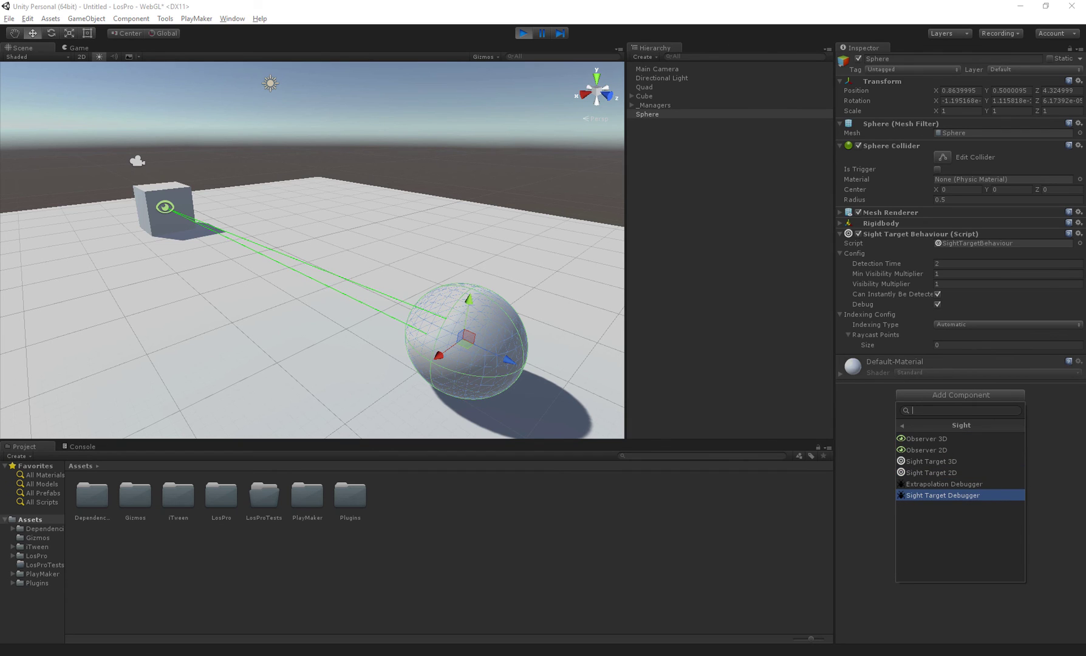
pyautogui.press('Return')
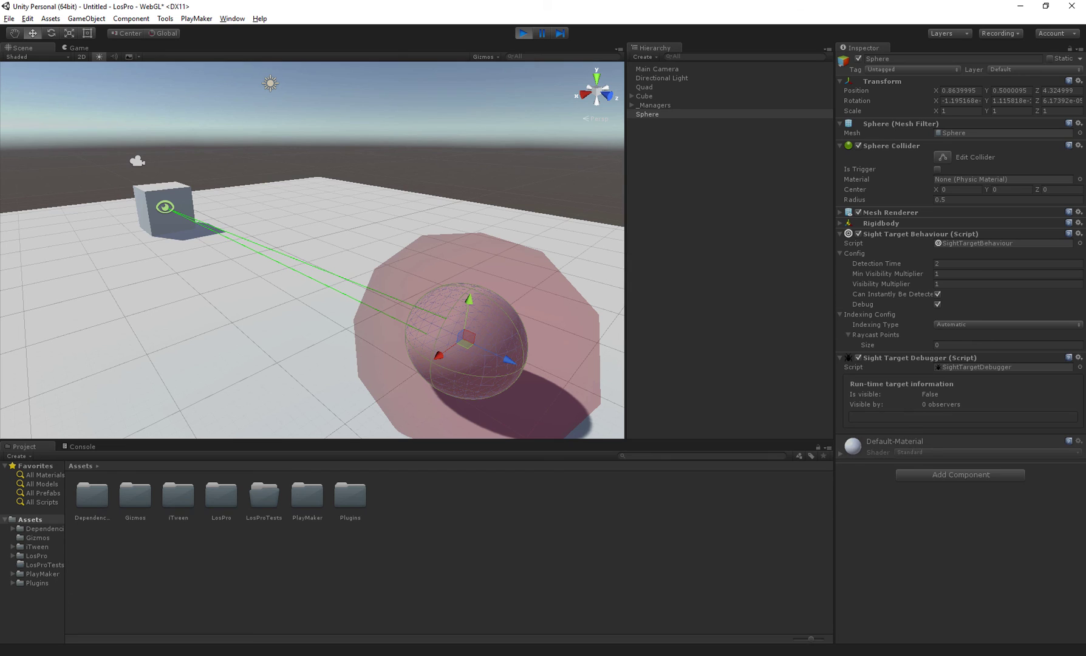
# Exit Play mode and add the Sight Target Debugger component to the sphere.
pyautogui.hotkey('ctrl', 'p')
pyautogui.hotkey('ctrl', 'shift', 'a')
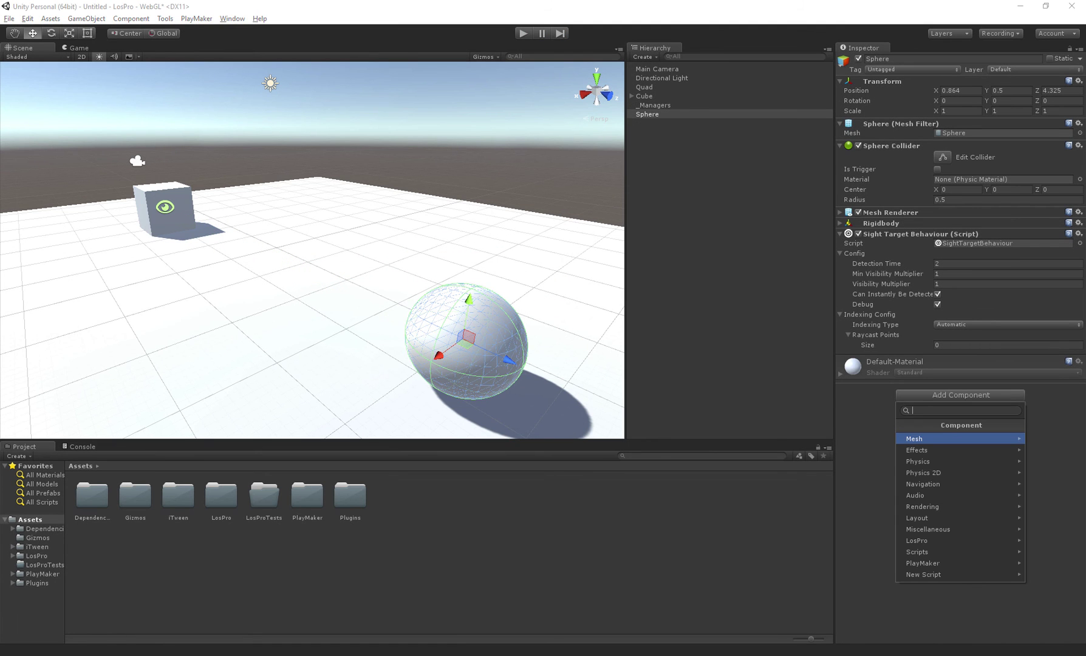
pyautogui.write('sight')
pyautogui.press('Down')
pyautogui.press('Return')
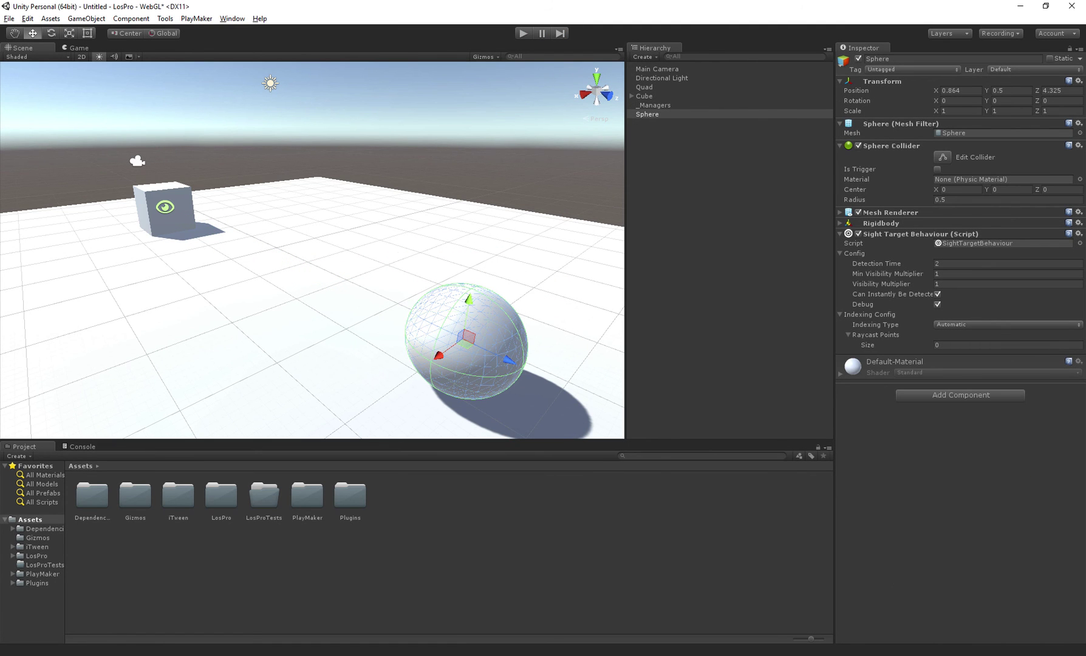
pyautogui.hotkey('ctrl', 's')
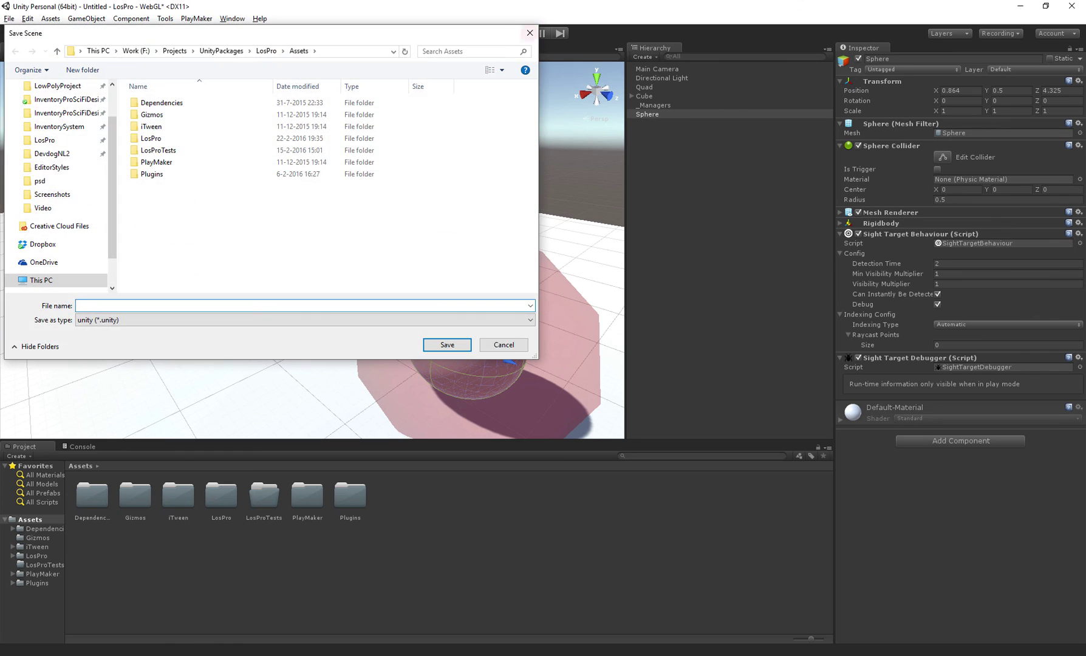
pyautogui.press('Escape')
# Enter Play mode and examine the sphere's sight lines and run-time target information with the Scene view shown.
pyautogui.hotkey('ctrl', 'p')
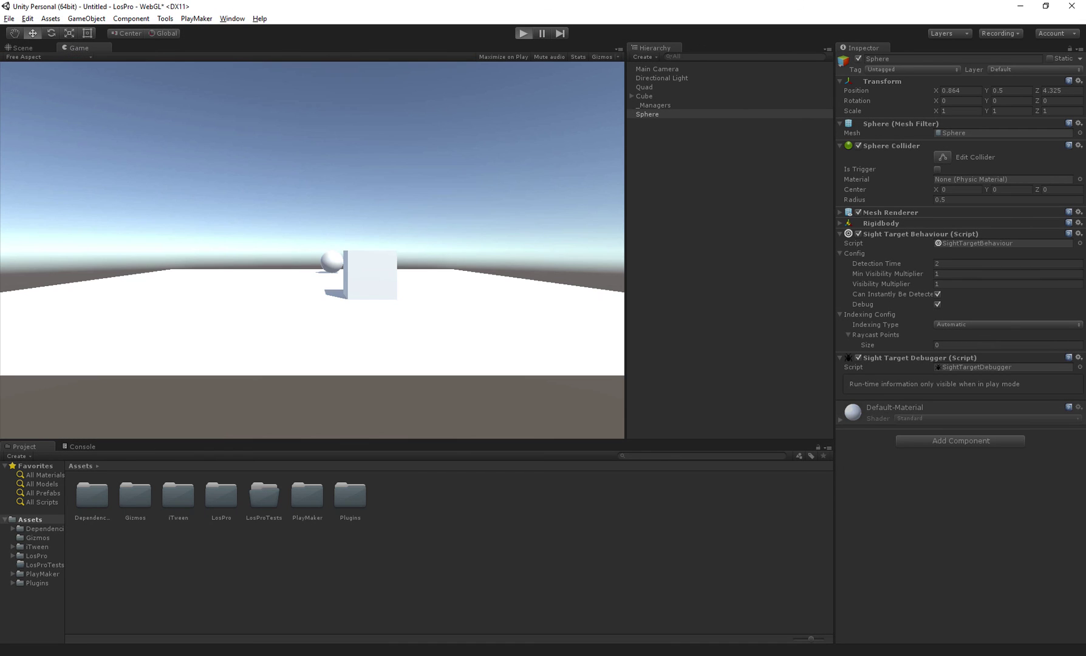
pyautogui.click(23, 48)
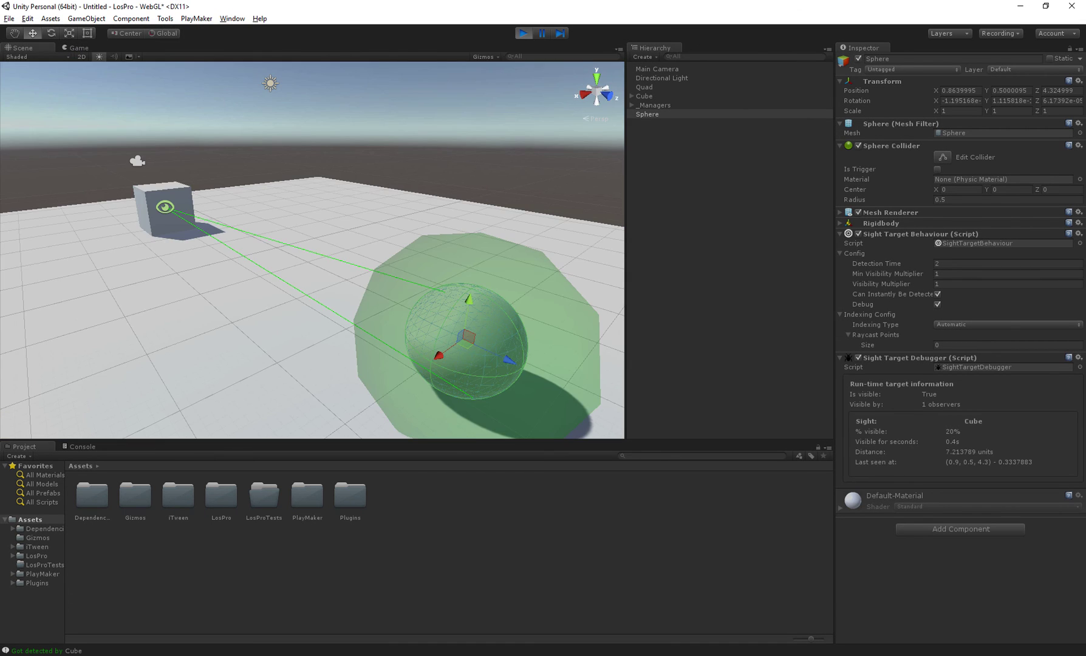
pyautogui.moveTo(313, 242); pyautogui.dragTo(341, 273, button='right')
pyautogui.scroll(-3, 312, 243)
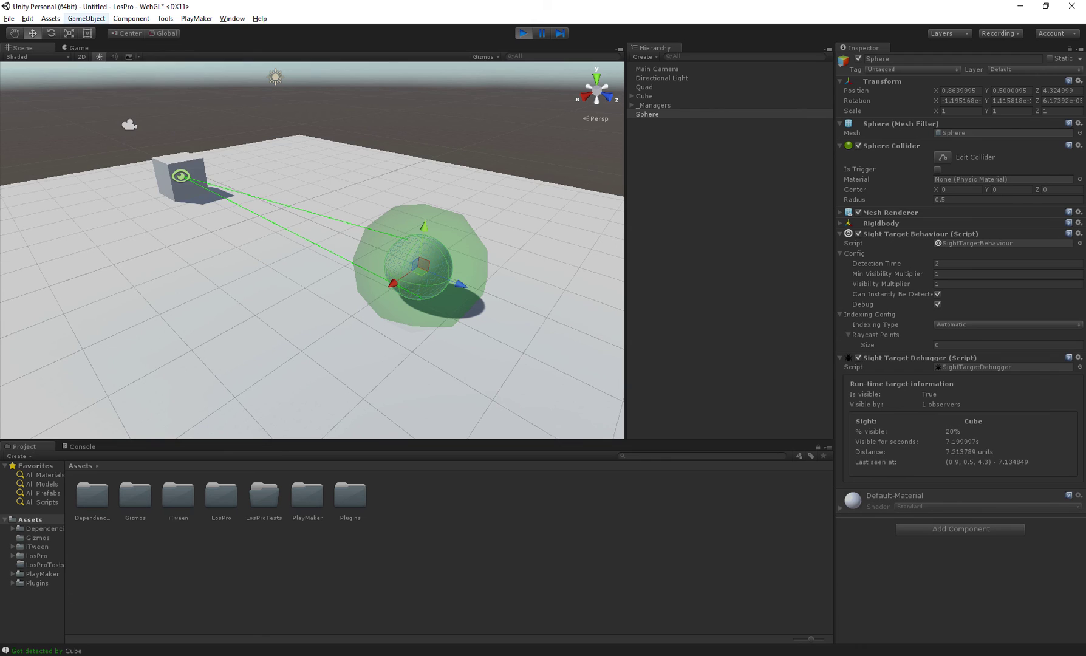
# Add a new cube as an obstacle between the observer cube and the sphere, at about X 0.45, Y 0.5, Z 1.85.
pyautogui.click(86, 18)
pyautogui.moveTo(146, 56)
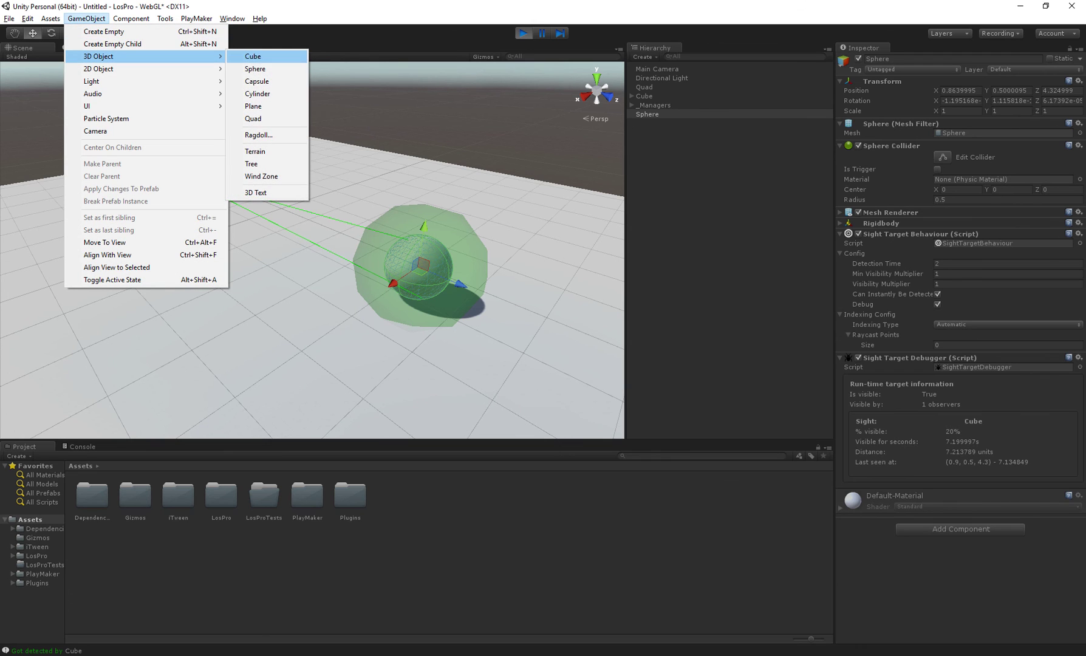
pyautogui.click(243, 58)
pyautogui.keyDown('ctrl'); pyautogui.keyDown('shift'); pyautogui.moveTo(312, 254); pyautogui.dragTo(149, 226); pyautogui.keyUp('shift'); pyautogui.keyUp('ctrl')
pyautogui.moveTo(284, 225); pyautogui.dragTo(439, 227)
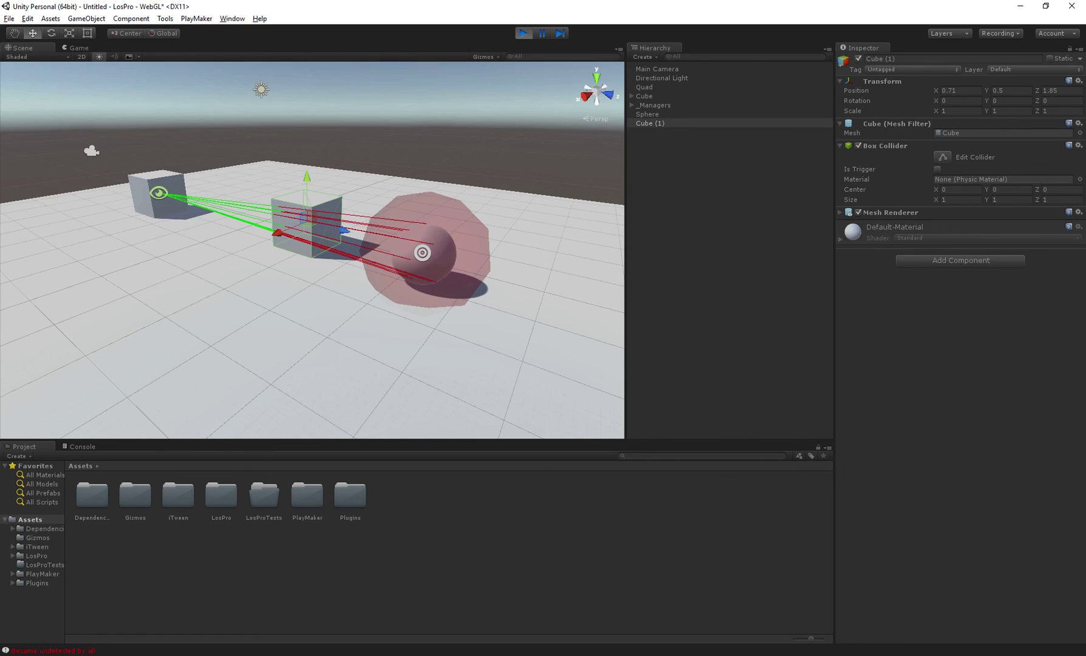
pyautogui.moveTo(278, 233); pyautogui.dragTo(353, 240)
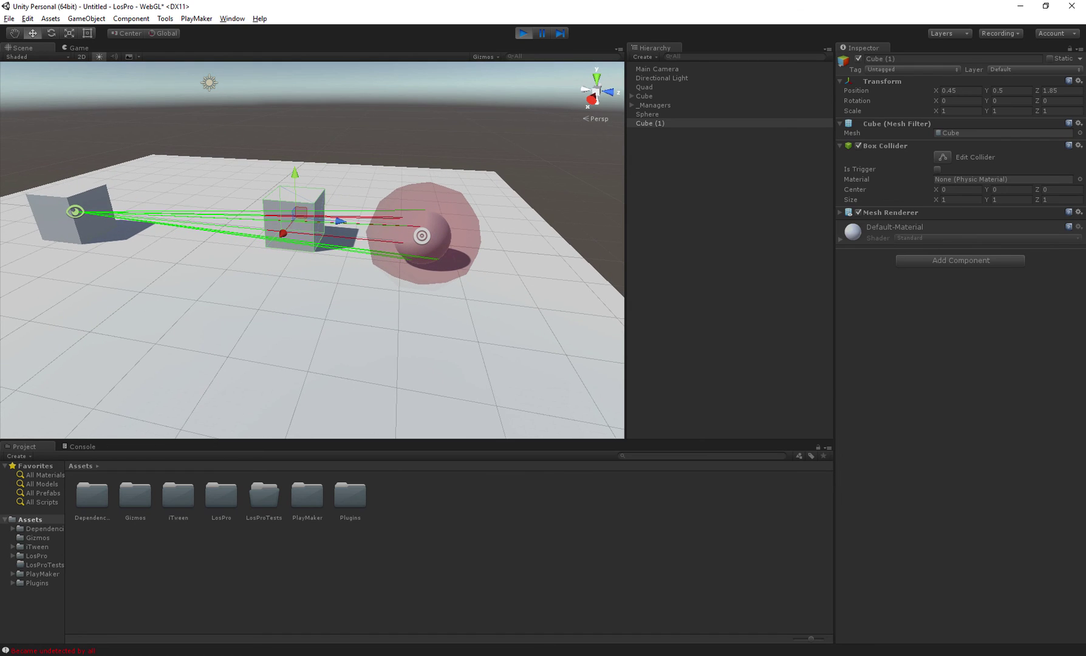